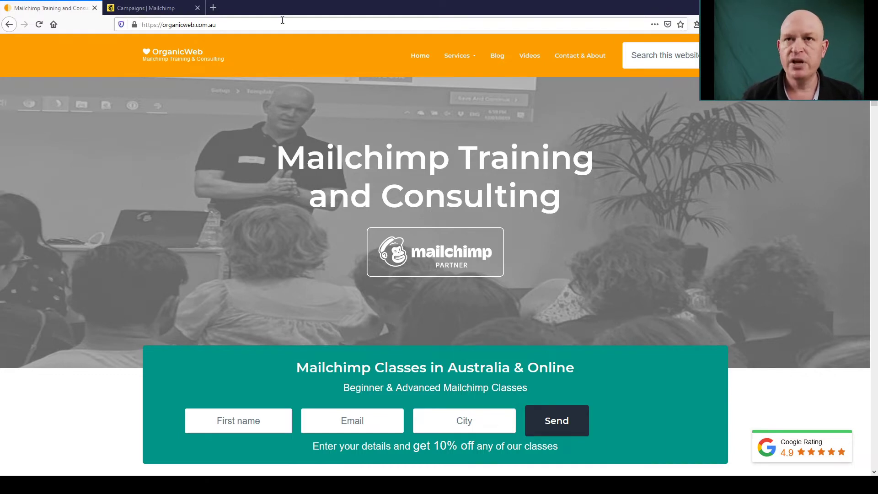
- Create a new survey for the Gary's Ice Cream audience and begin building it
left_click(151, 7)
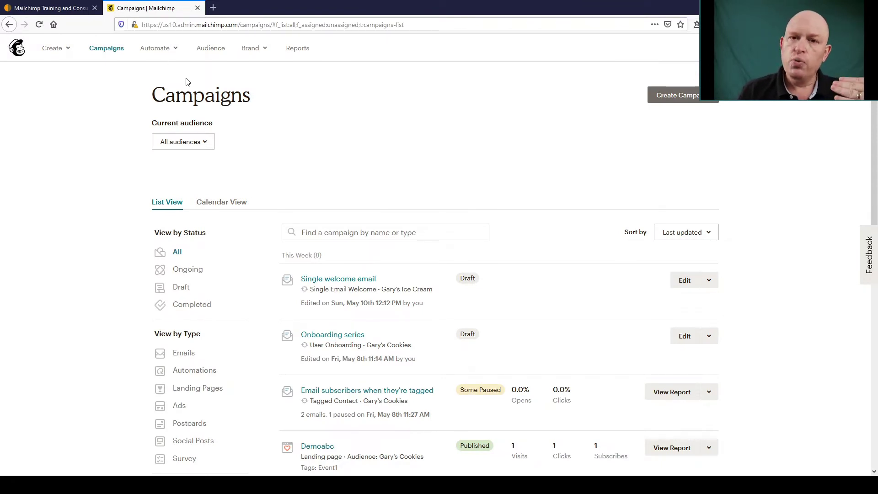
left_click(69, 49)
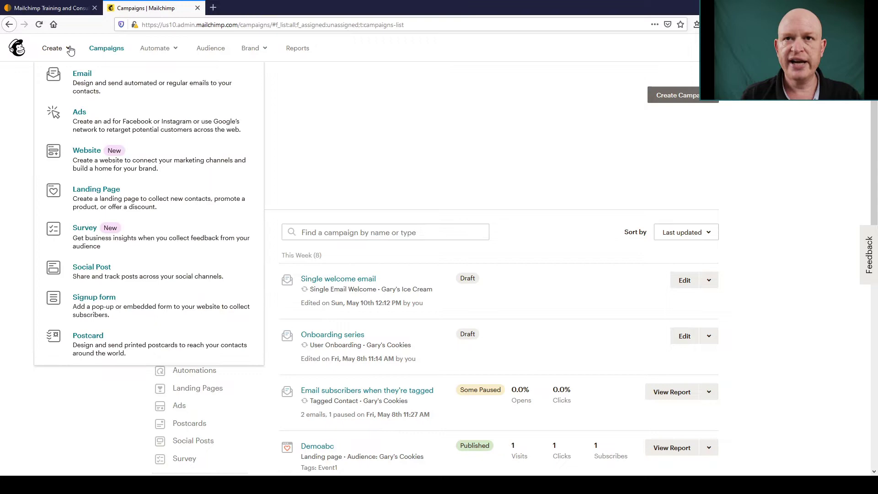
left_click(134, 236)
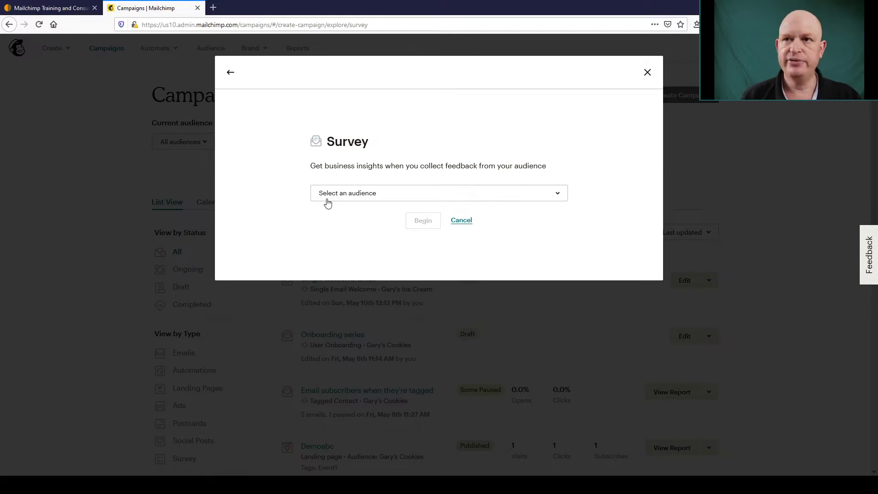
left_click(328, 203)
left_click(333, 236)
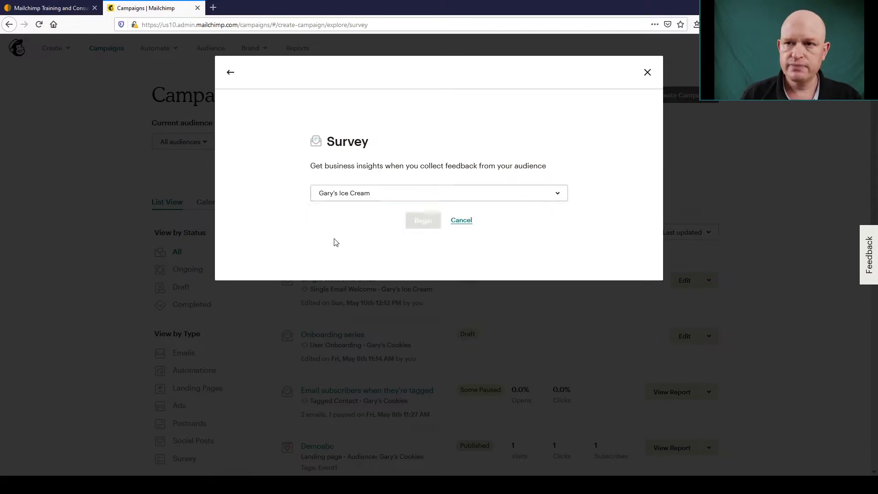
left_click(419, 222)
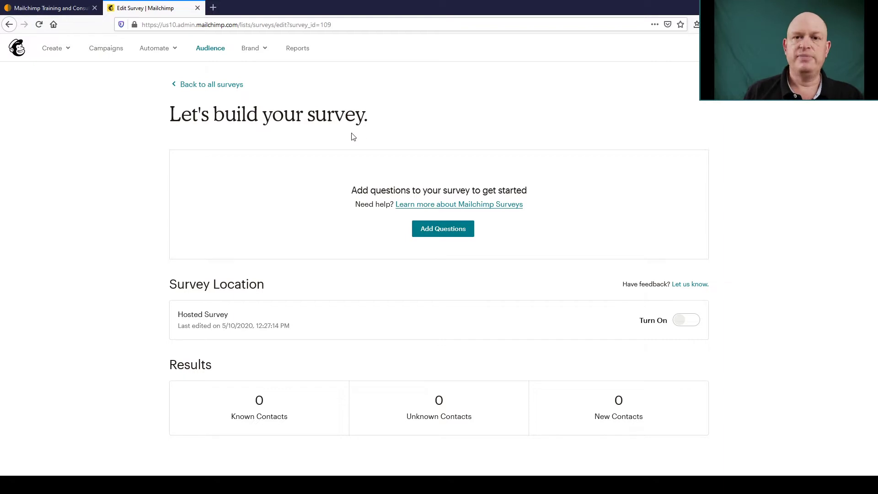
- Set the survey's branding description to 'Tell us your favourite flavour'
left_click(443, 233)
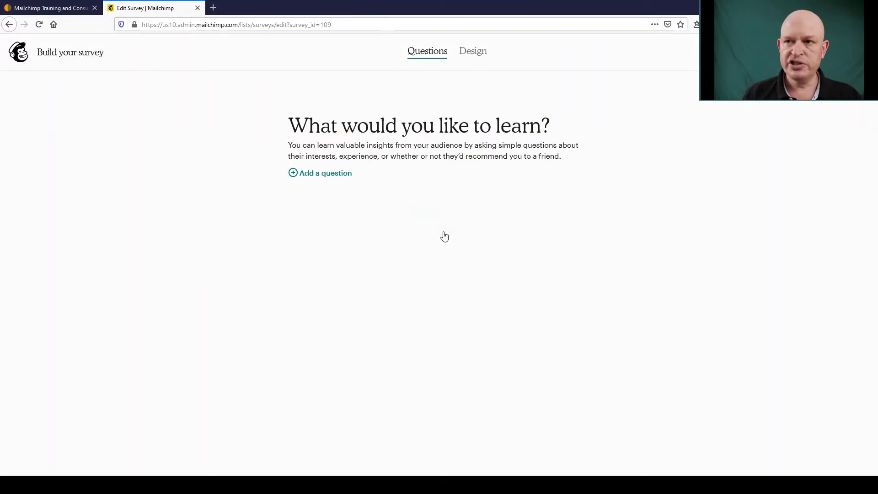
left_click(472, 56)
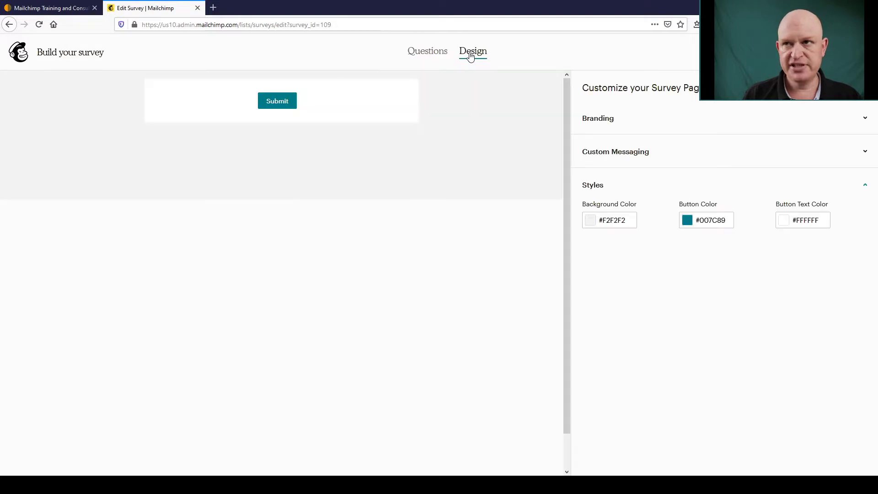
left_click(597, 120)
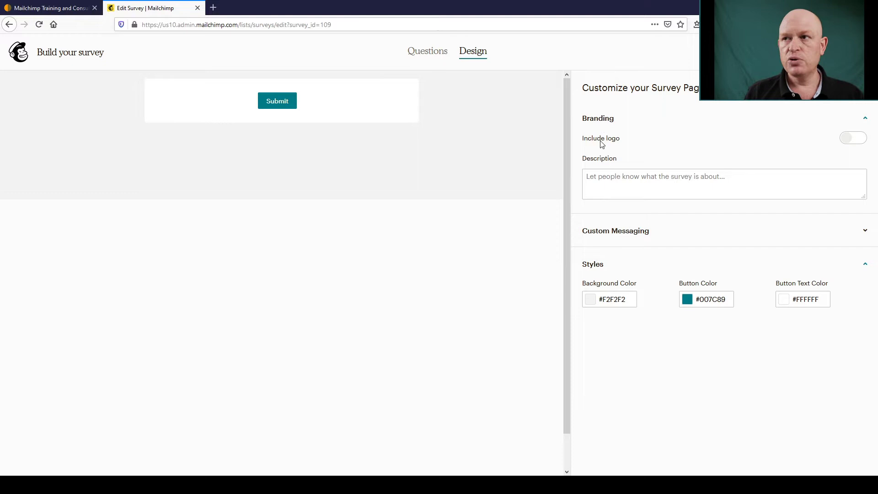
left_click(633, 183)
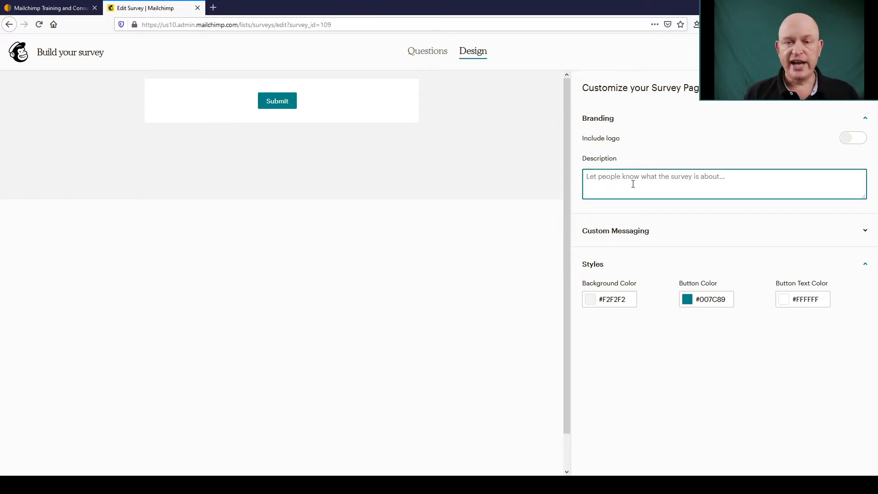
type("Tell")
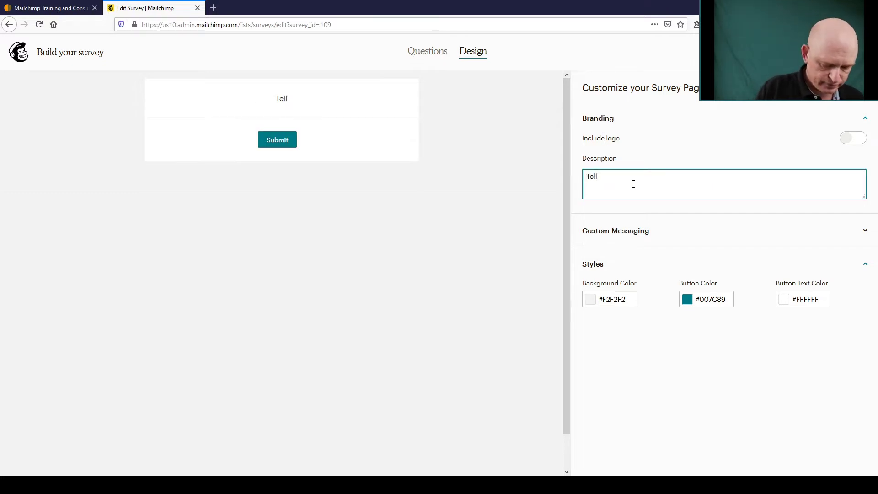
type(" us your f")
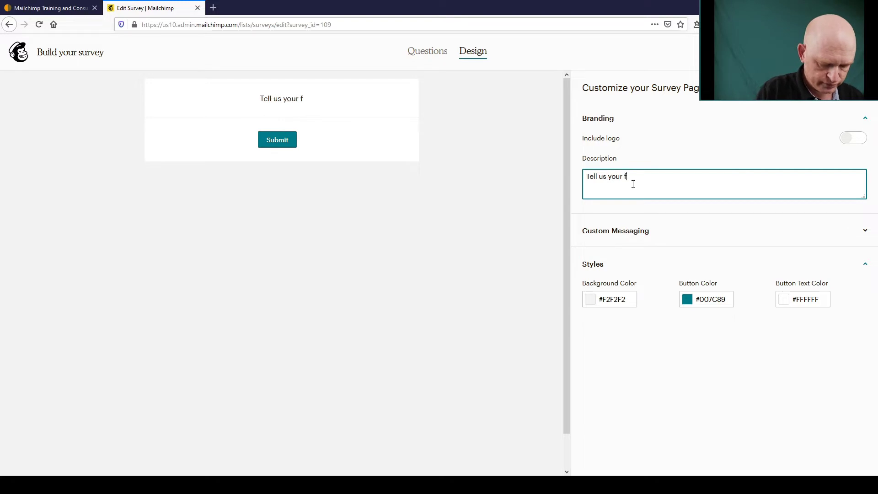
type("avourite")
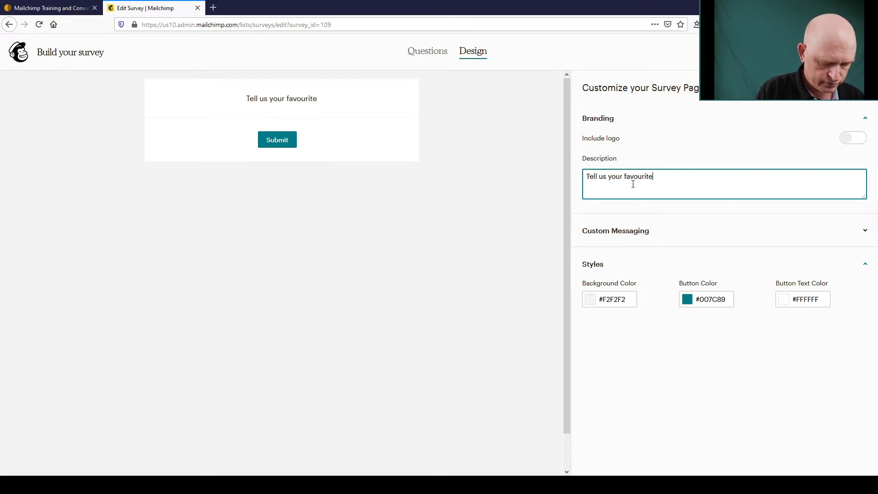
type(" flavour")
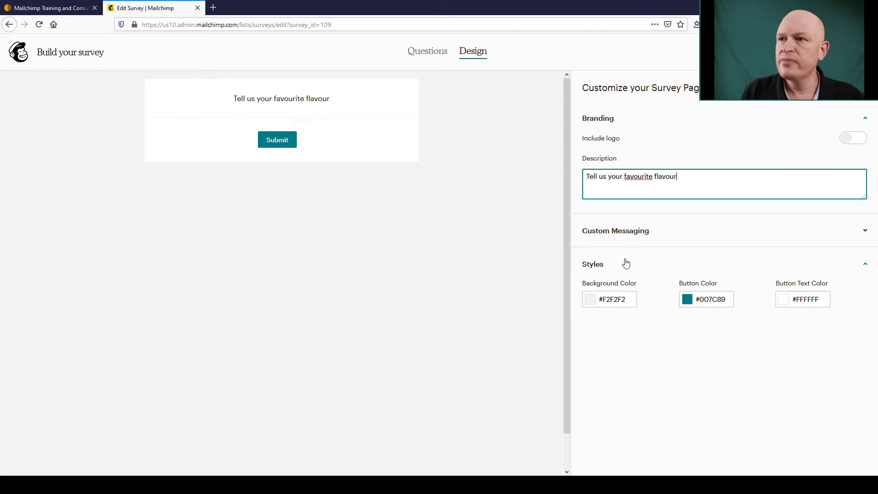
- Change the submit button label to 'Send' under Custom Messaging and return to Questions
left_click(630, 239)
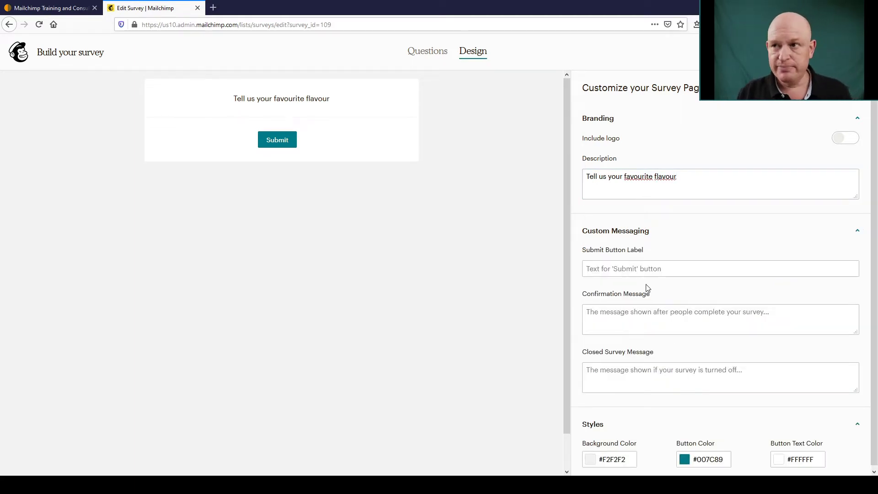
left_click(644, 274)
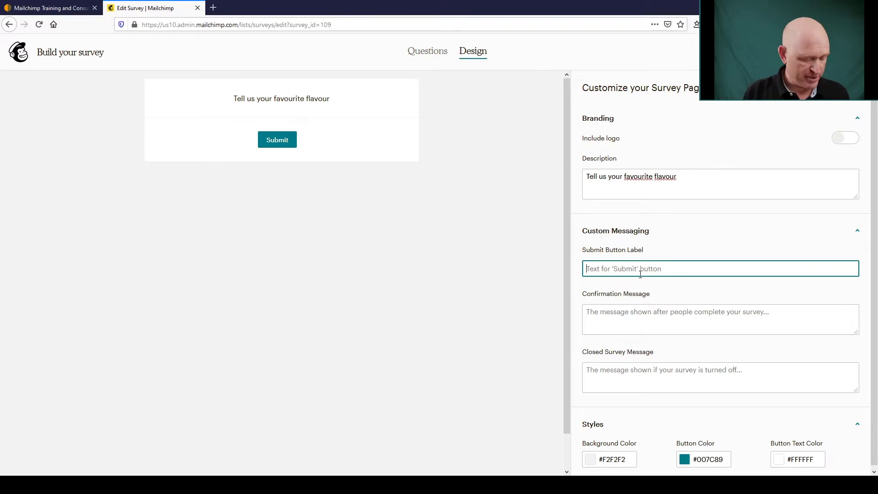
type("Send")
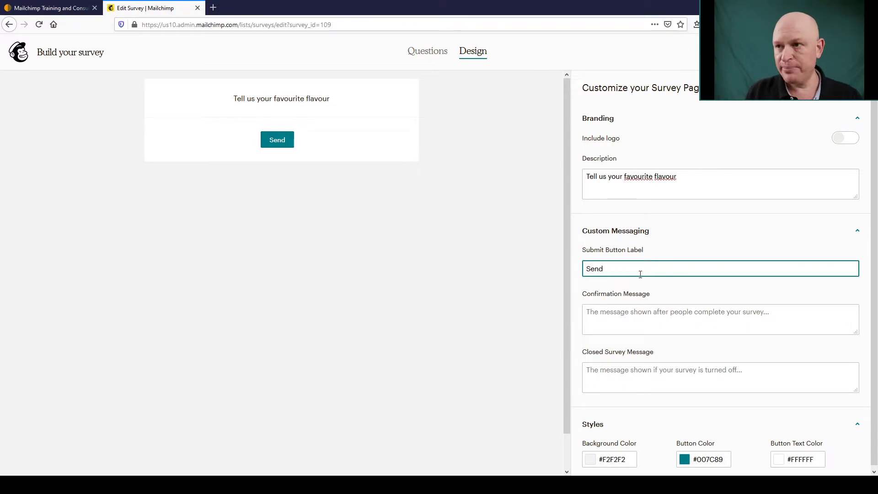
scroll(612, 339, "down", 1)
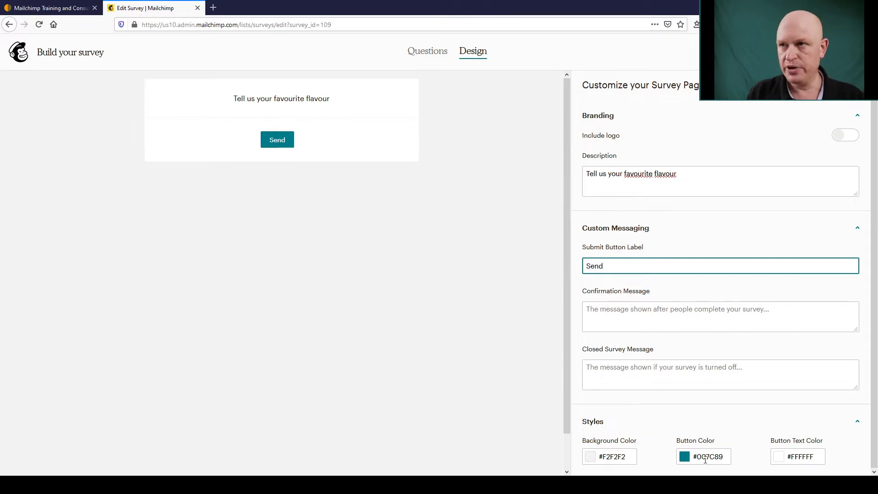
left_click(433, 59)
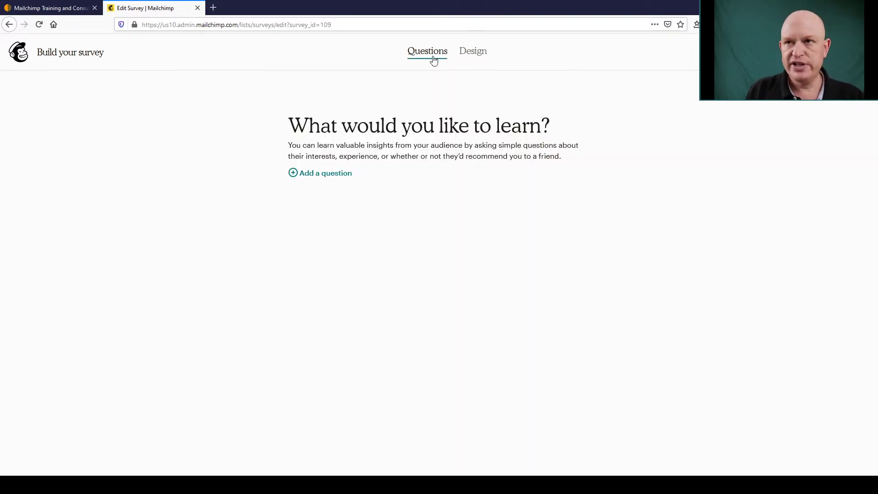
- Add an Email question 'Your email', marked Required with Ask to Subscribe switched on
left_click(293, 175)
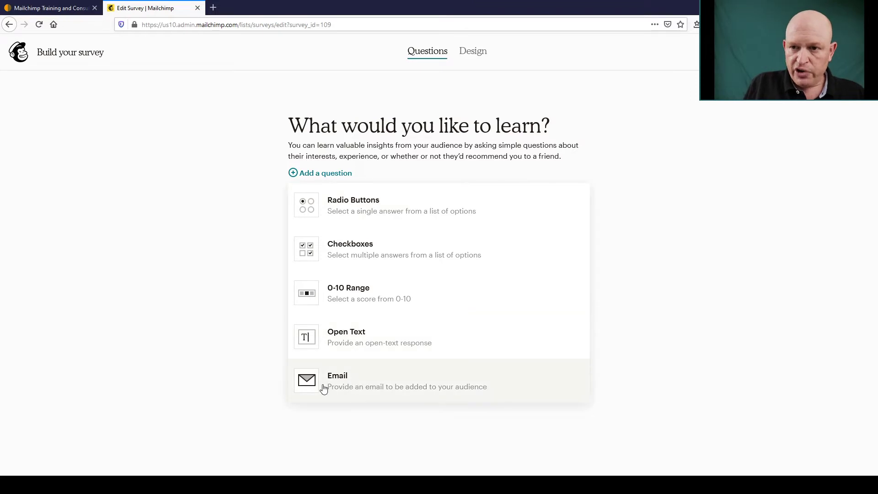
left_click(340, 389)
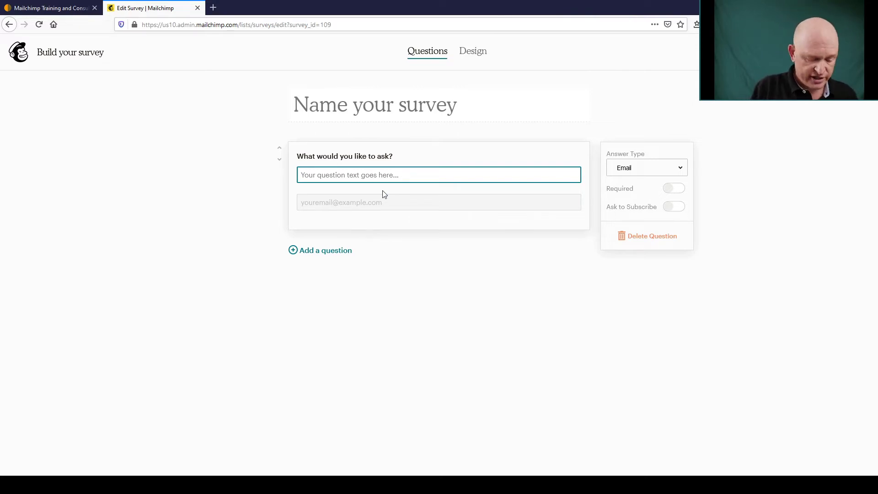
type("Your ema")
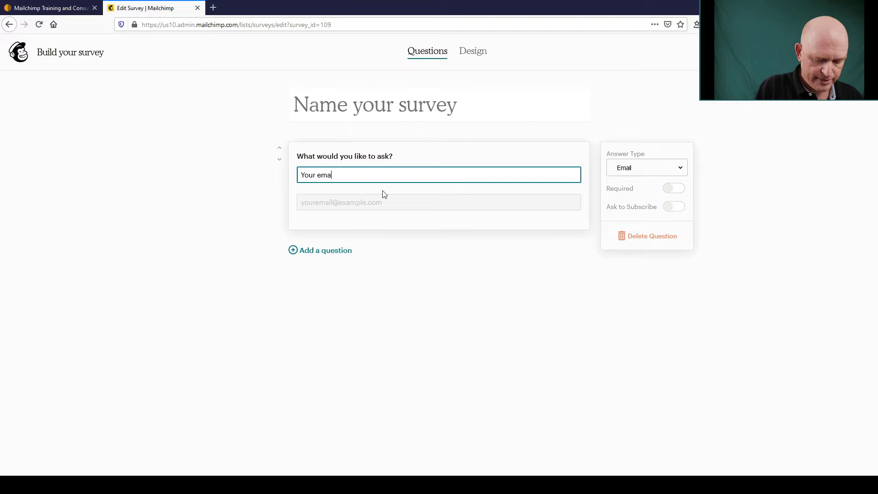
type("il")
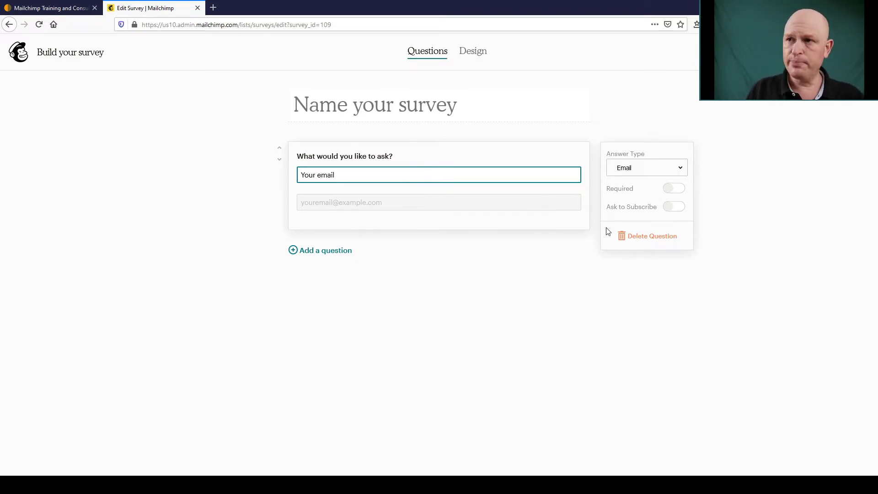
left_click(675, 189)
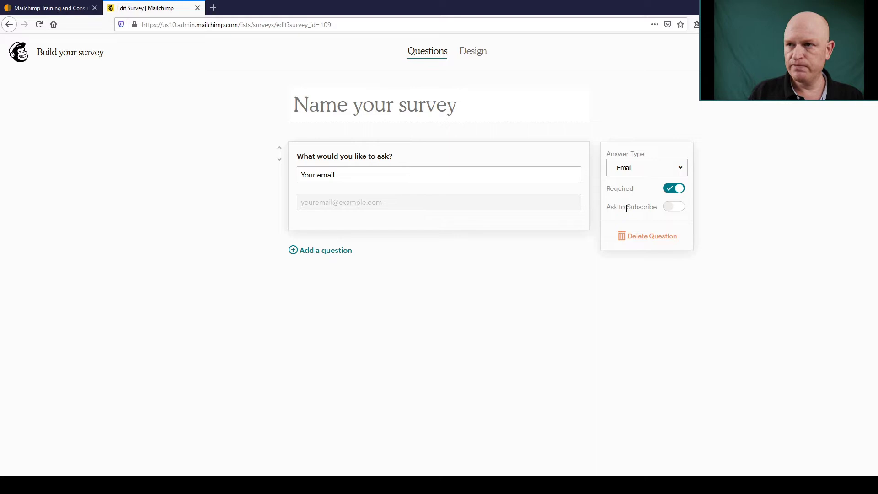
left_click(680, 212)
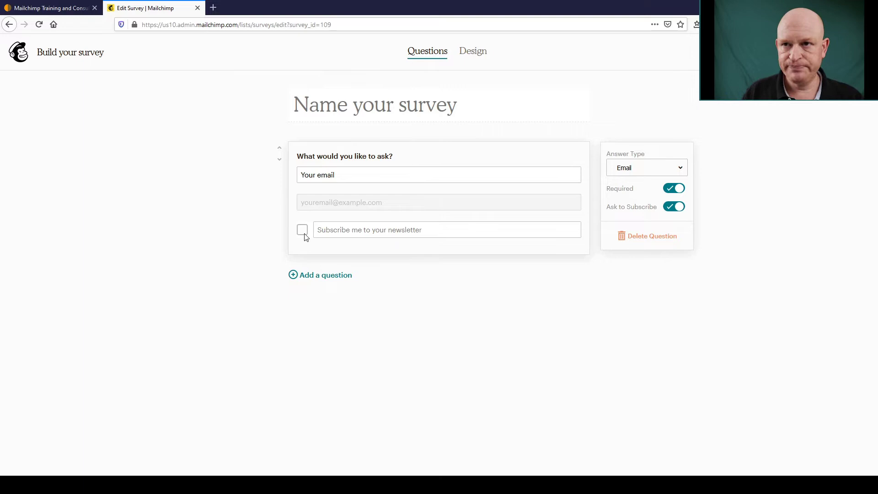
- Add a radio-button question 'My favourite flavour is' with answers Chocolate and Strawberry
left_click(294, 280)
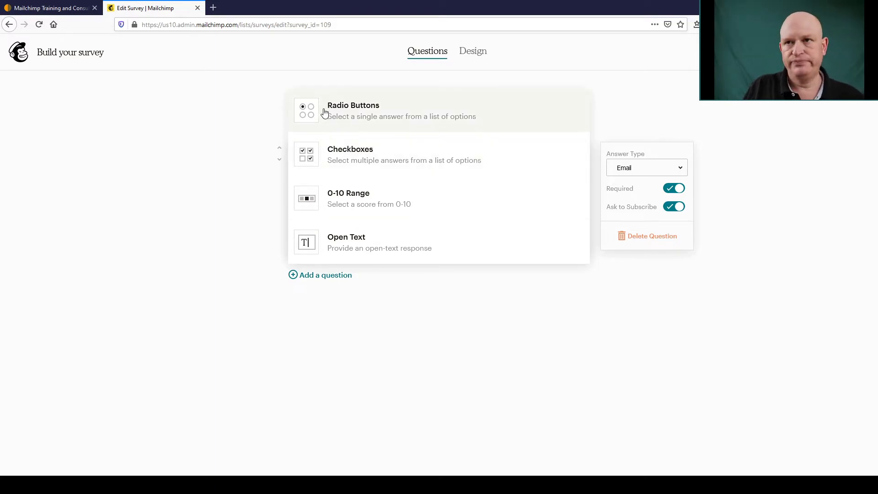
left_click(325, 112)
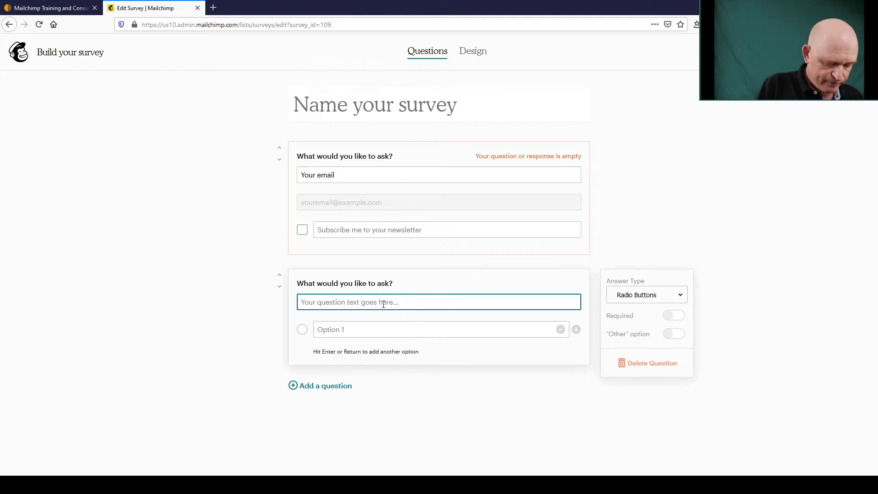
type("My fav")
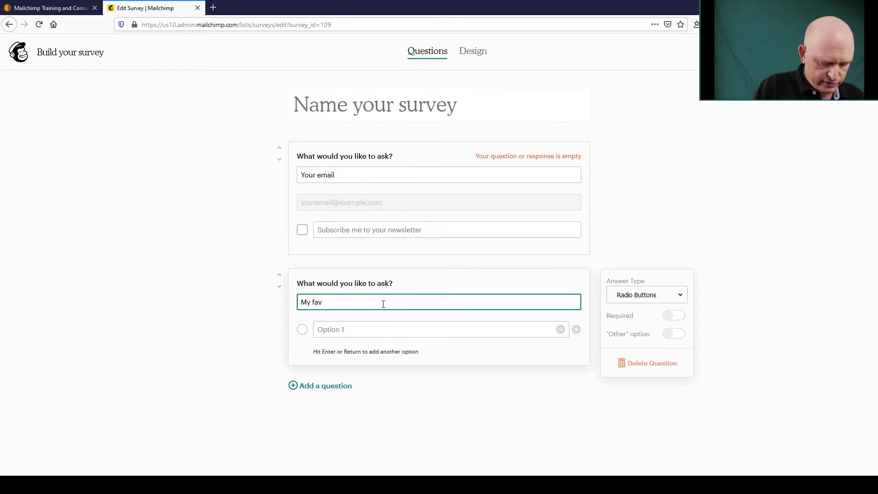
type("ourite f")
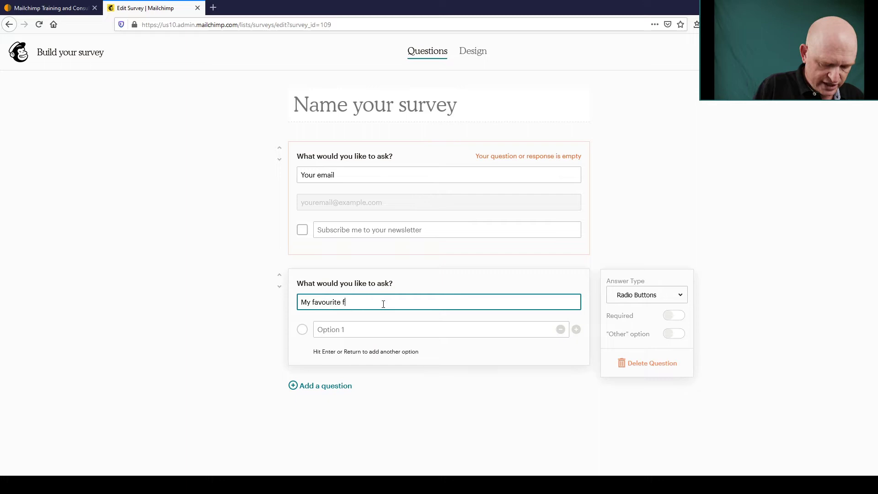
type("lavour is")
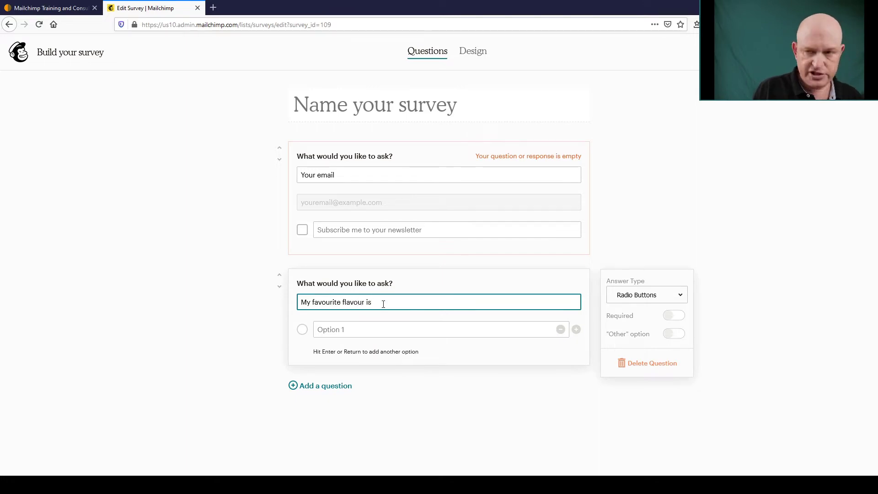
left_click(369, 327)
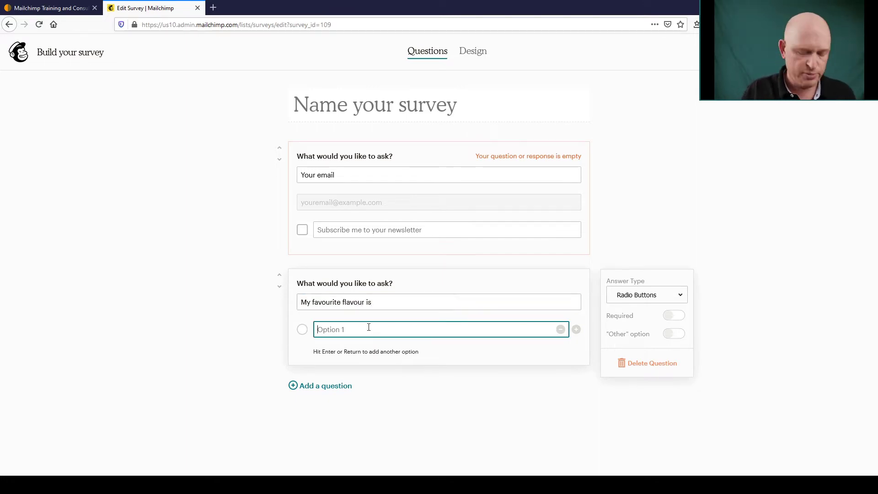
type("Chocolate")
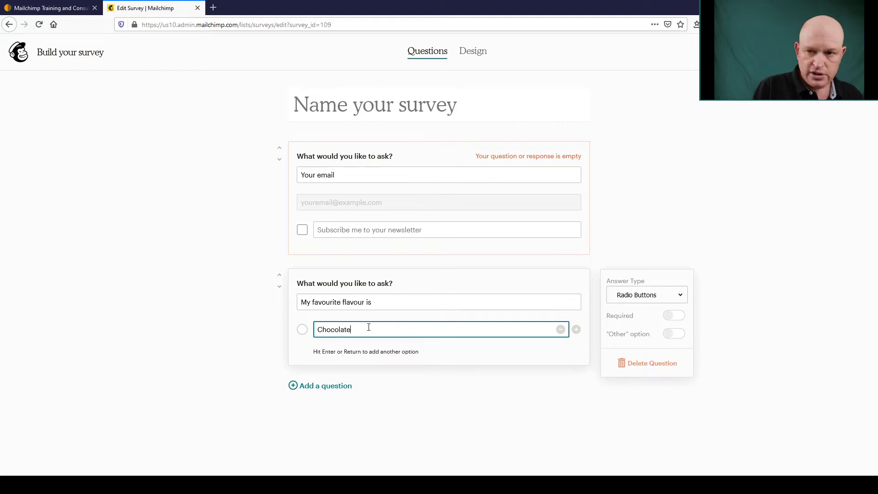
key("Return")
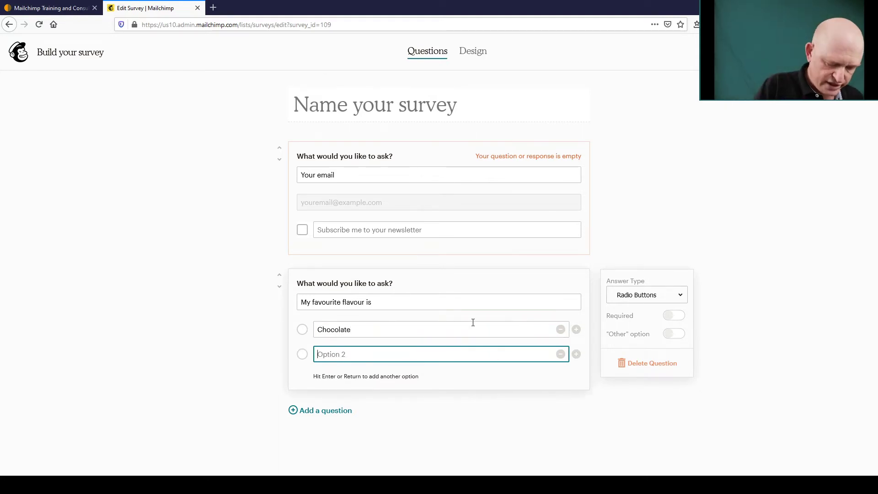
type("Strawberry")
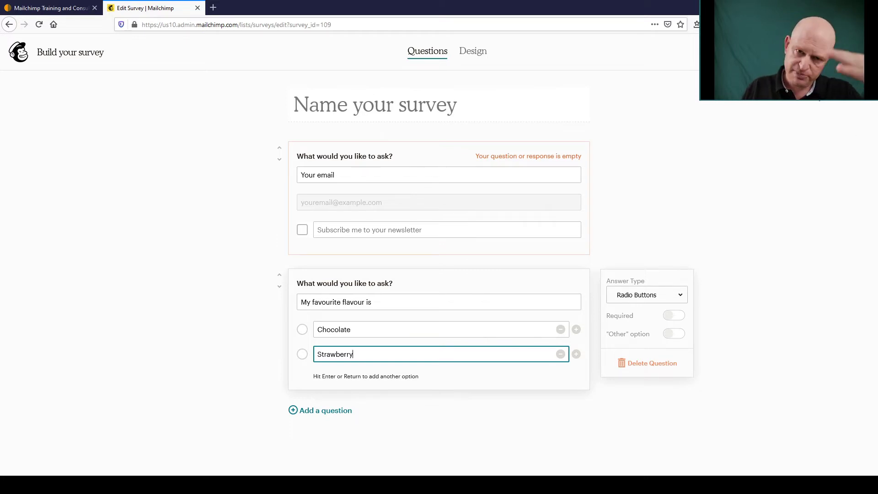
- Title the survey 'Fav Flavour'
left_click(419, 107)
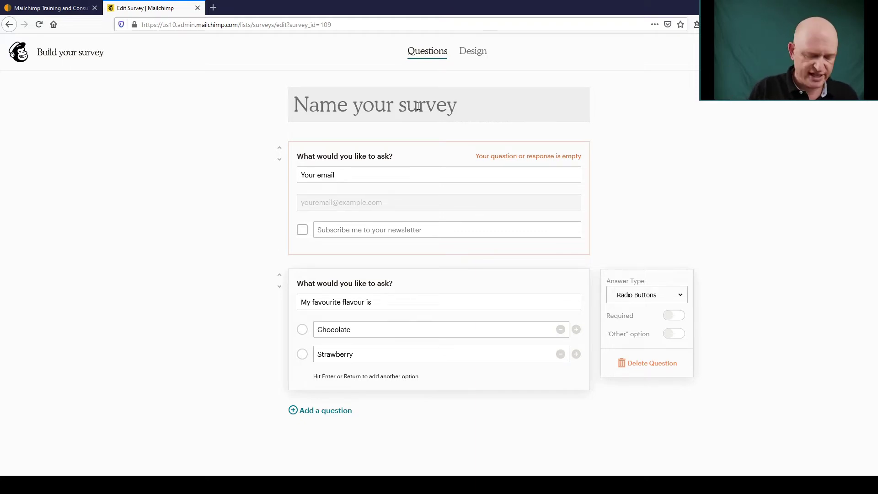
type("Fav Flavour")
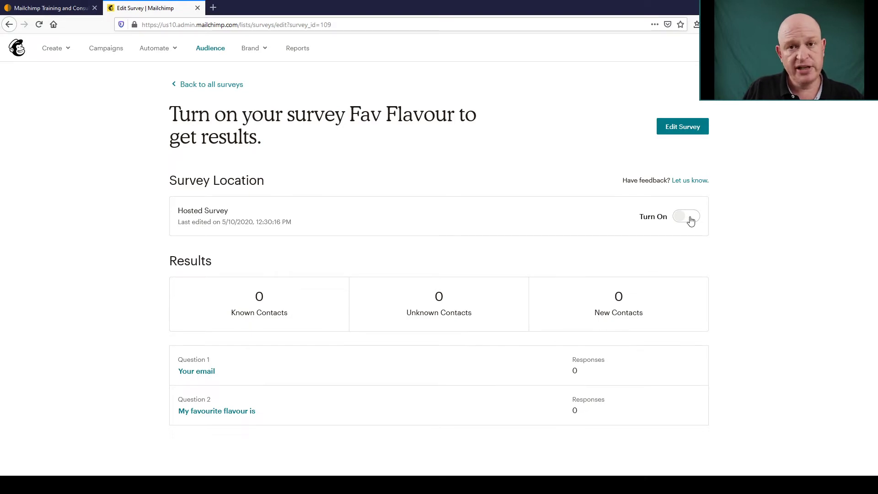
- Turn on the hosted Fav Flavour survey and copy its survey URL
left_click(690, 220)
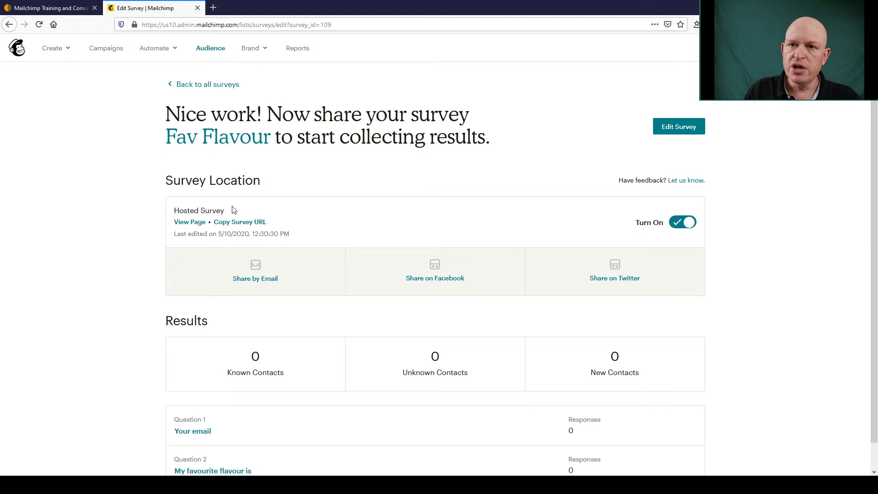
left_click(248, 224)
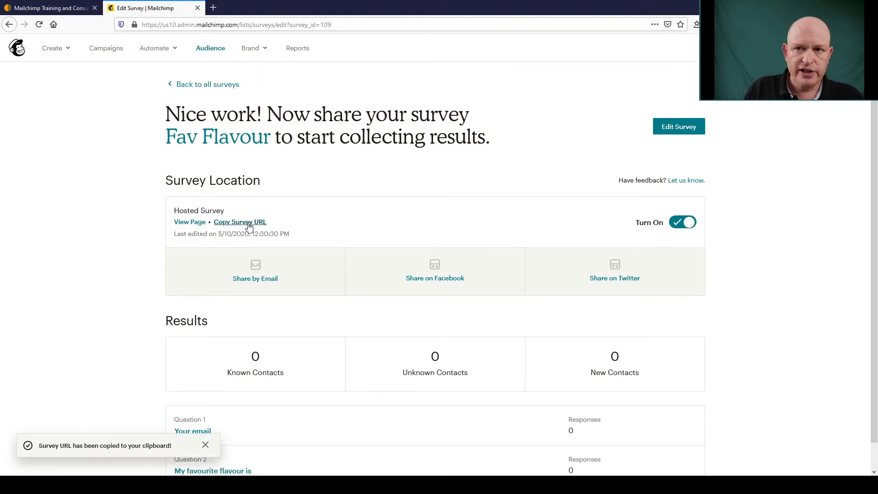
- Load the copied survey URL in a new tab, check the Edit Survey tab, then return
left_click(213, 8)
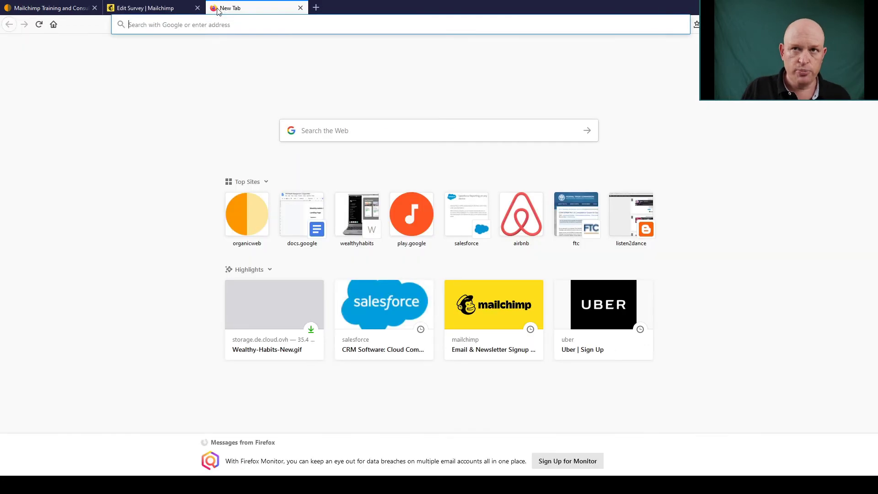
key("ctrl+v")
key("Return")
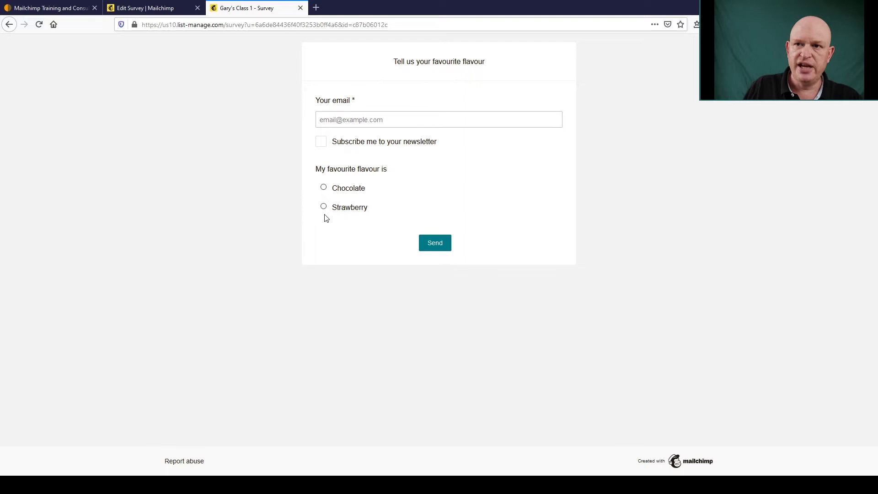
left_click(156, 8)
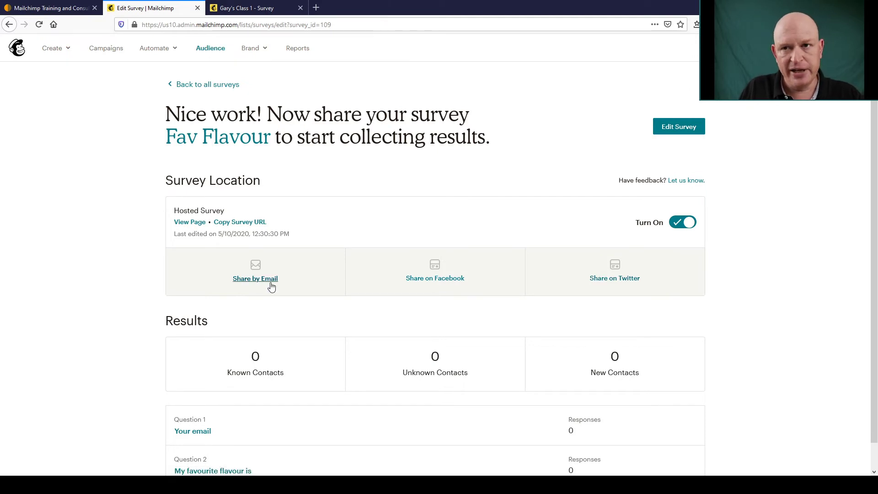
left_click(258, 9)
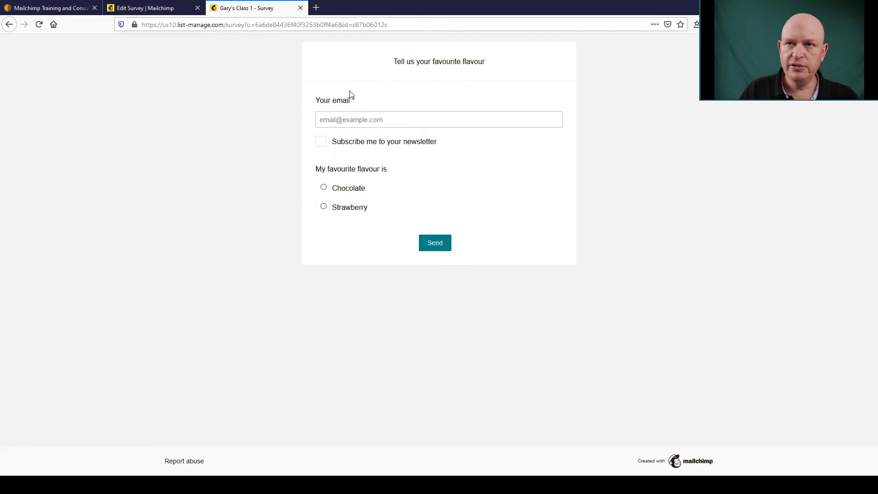
- Submit a test response with a test email address, newsletter opt-in and Chocolate selected
left_click(375, 121)
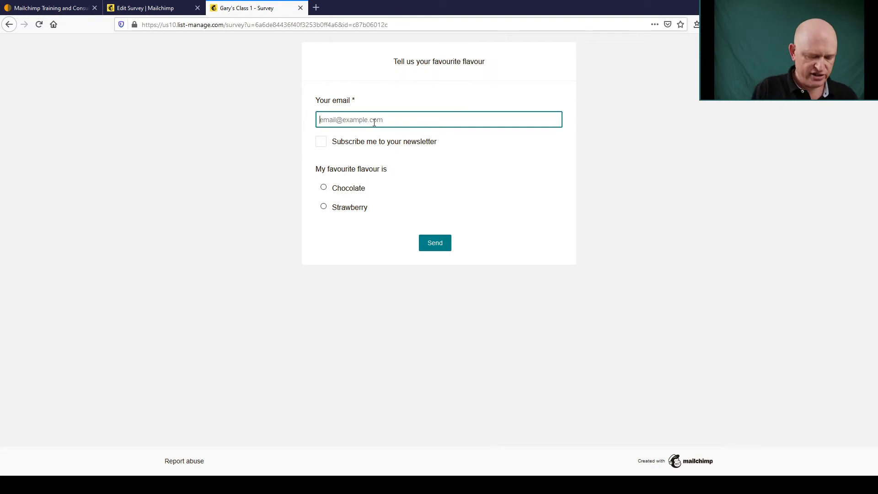
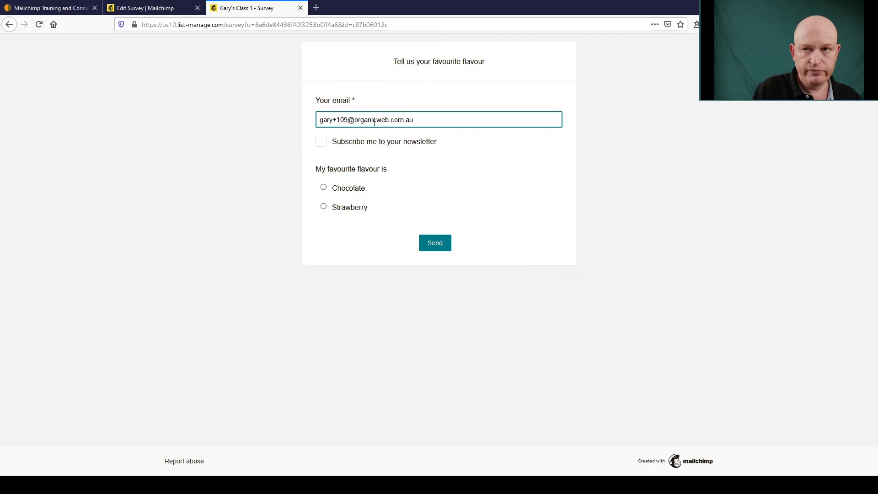
left_click(318, 145)
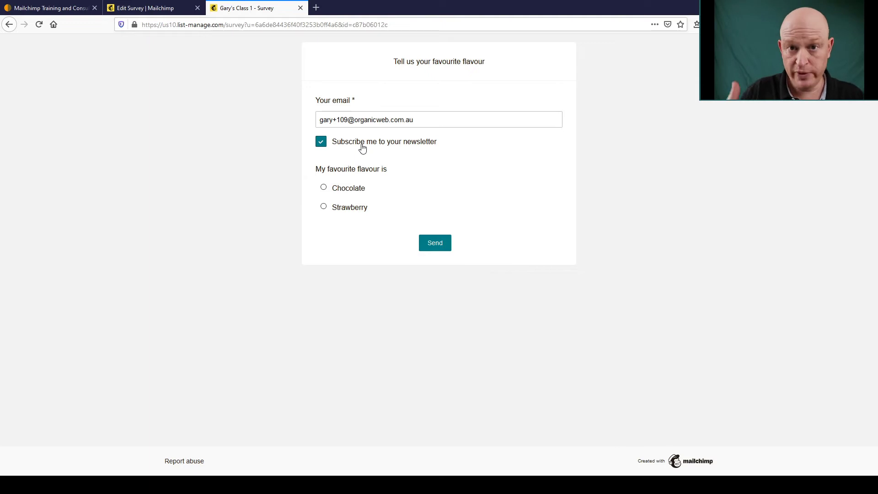
left_click(325, 190)
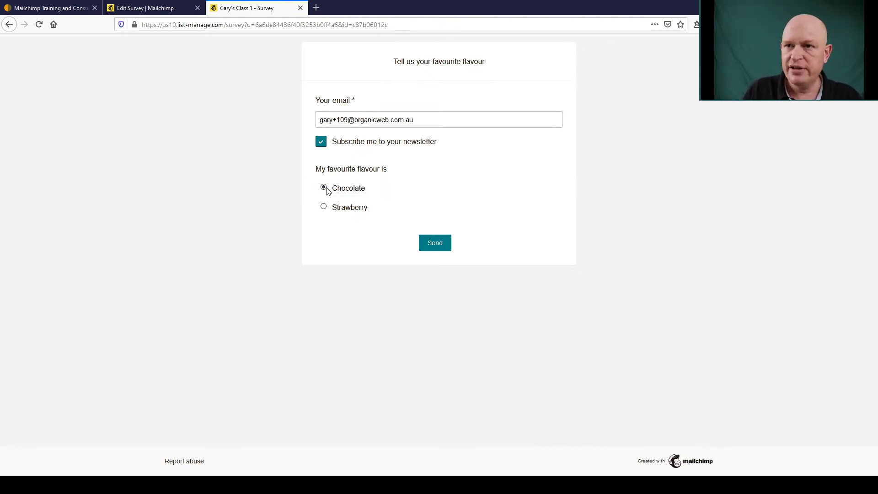
left_click(440, 244)
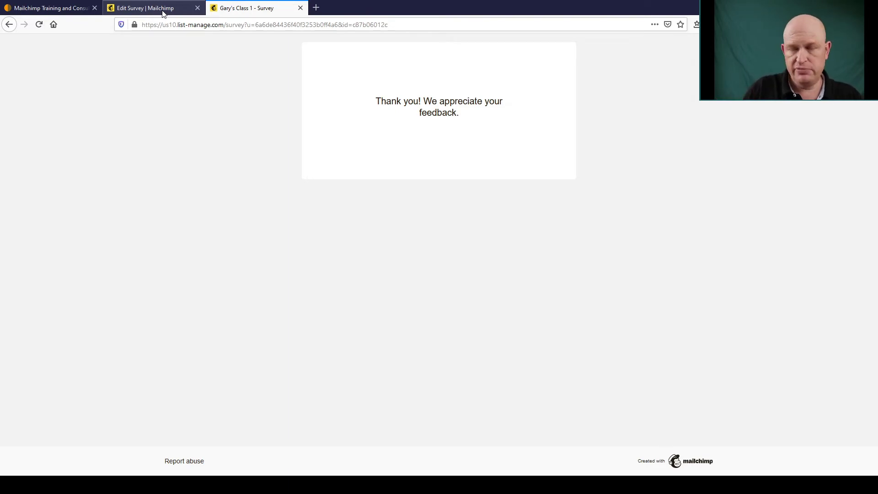
- Open the audience's contact list and scroll across to the test respondent's Survey source
left_click(157, 9)
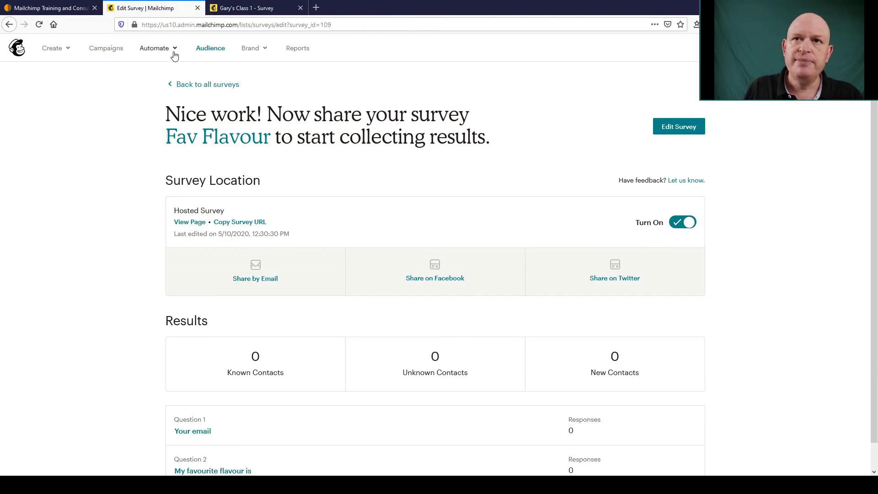
left_click(218, 50)
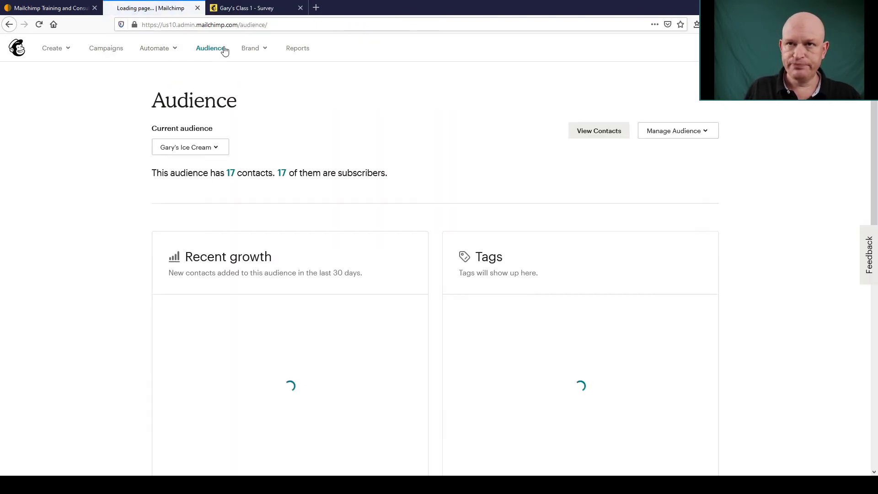
left_click(583, 130)
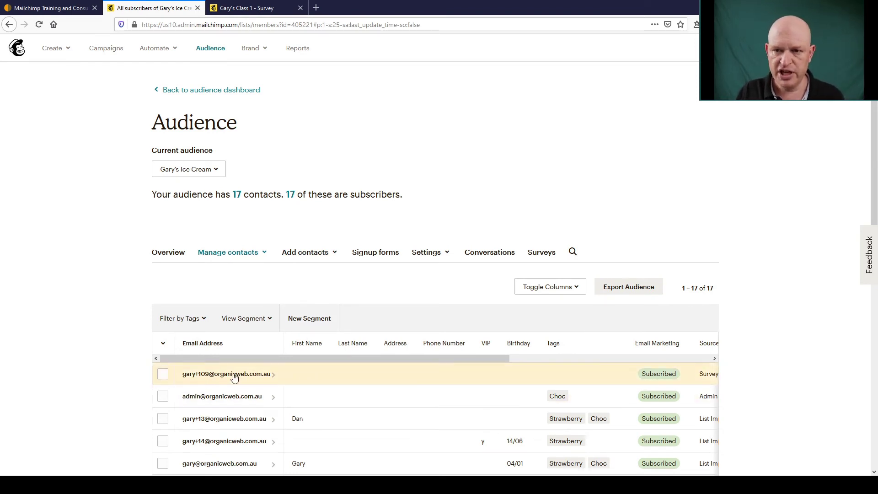
scroll(265, 356, "down", 2)
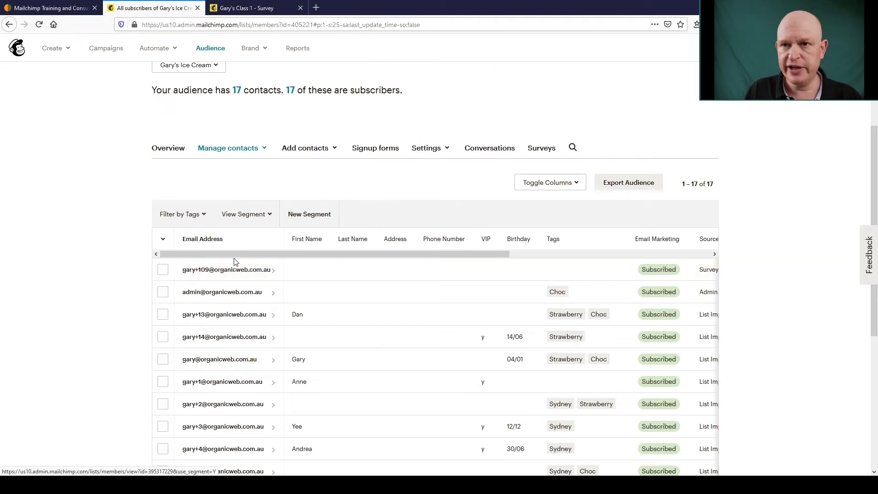
left_click_drag(235, 255, 471, 259)
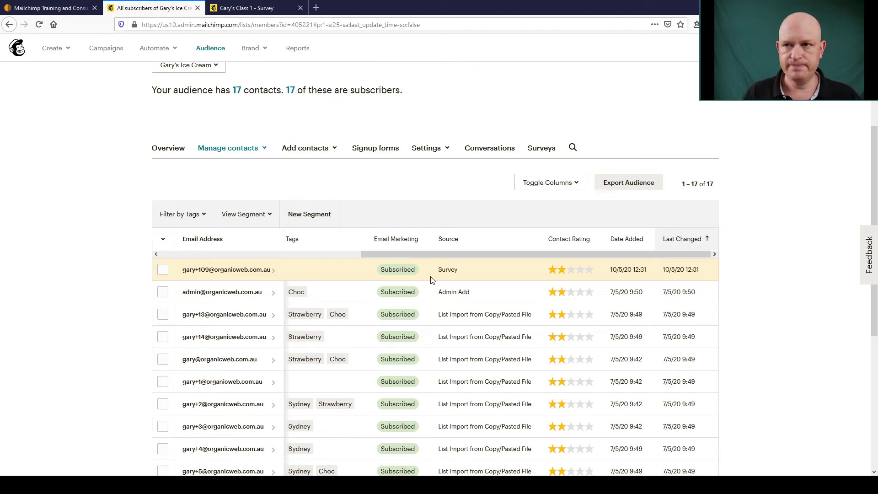
- Start a new 'Welcome new subscribers' automated email
scroll(341, 210, "up", 2)
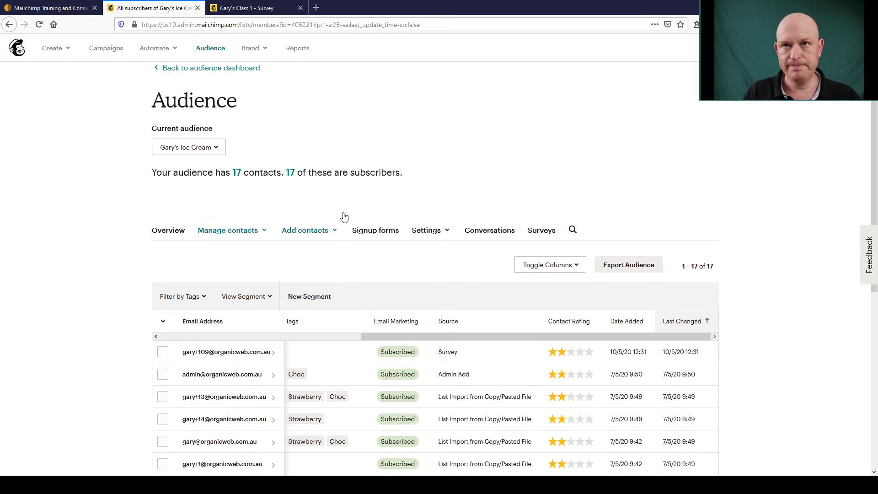
scroll(297, 183, "up", 1)
left_click(156, 50)
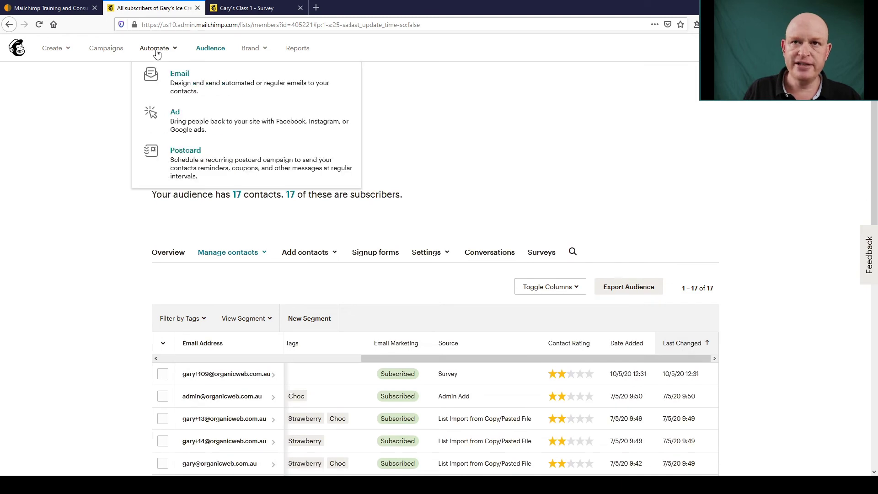
left_click(187, 84)
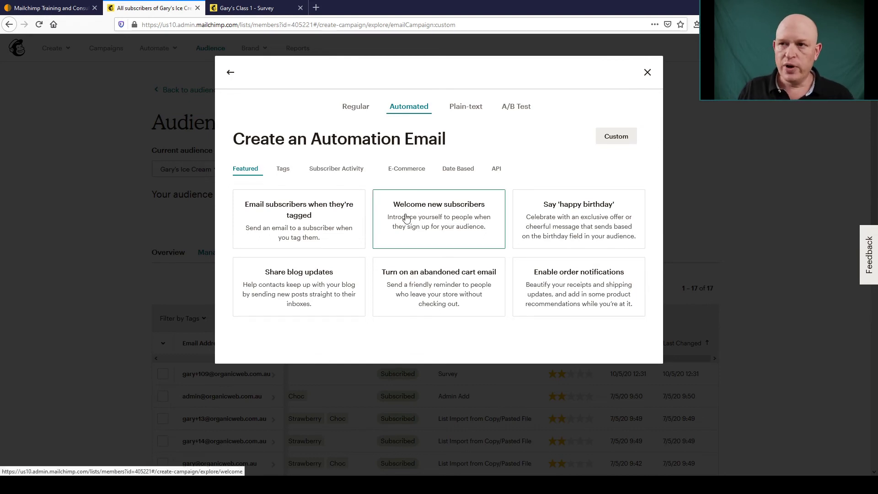
left_click(434, 223)
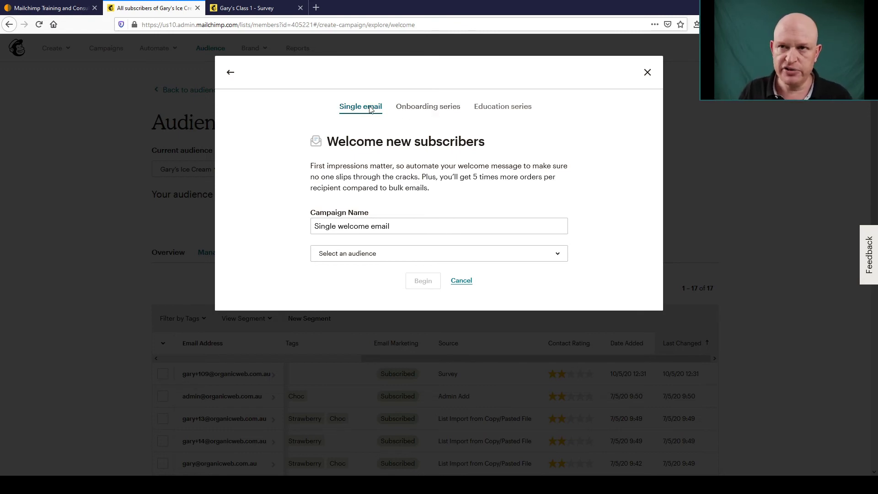
- Choose the onboarding series, name it 'Fav Flavour survey', and target the ice-cream audience
left_click(416, 111)
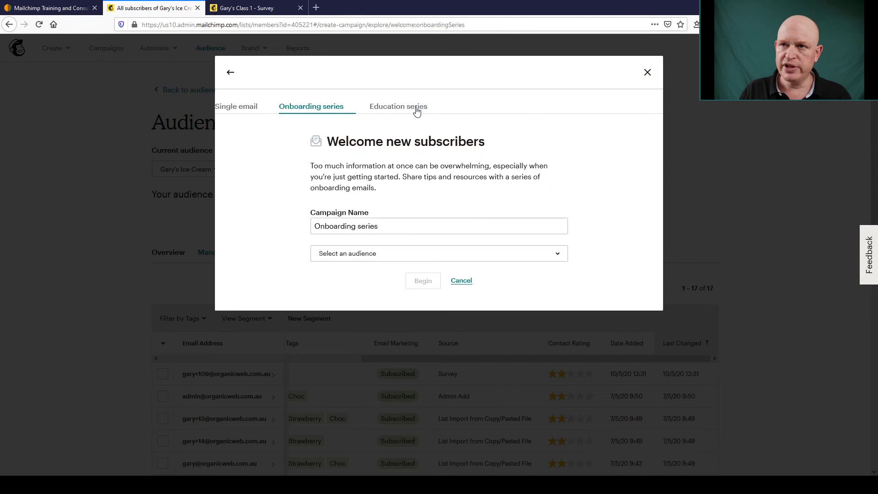
triple_click(384, 225)
type("Fav Flavour")
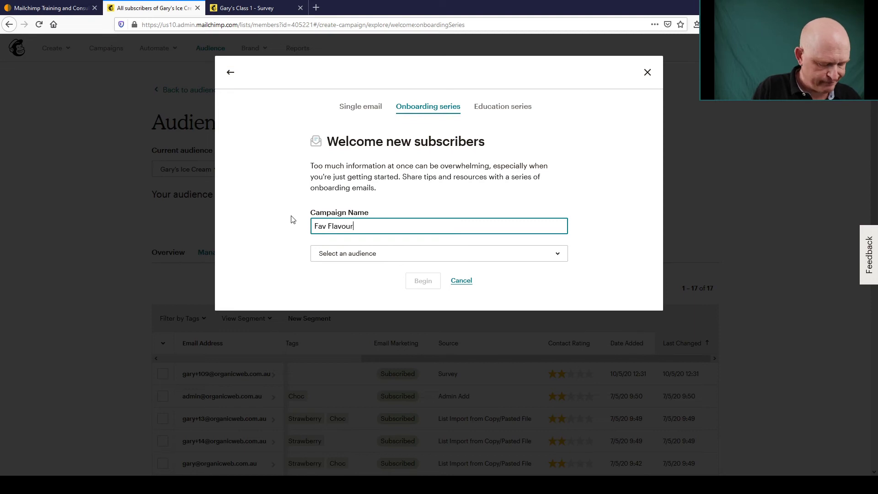
type(" surve")
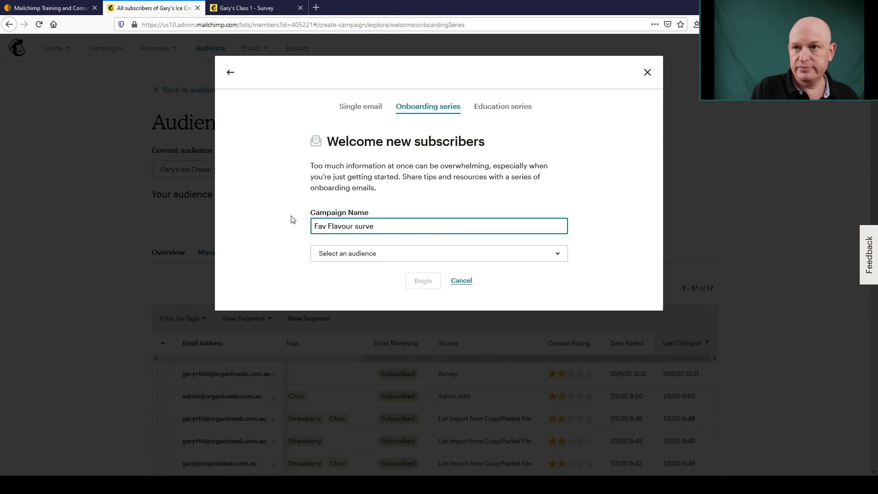
type("y")
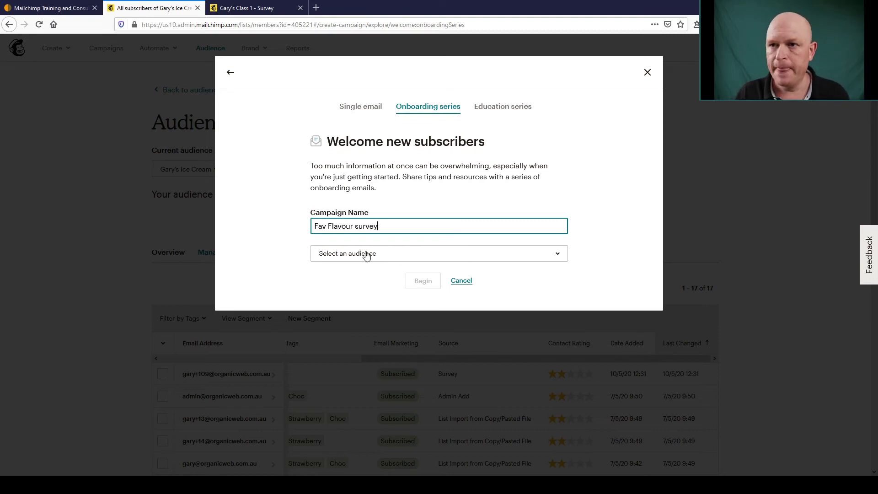
left_click(366, 254)
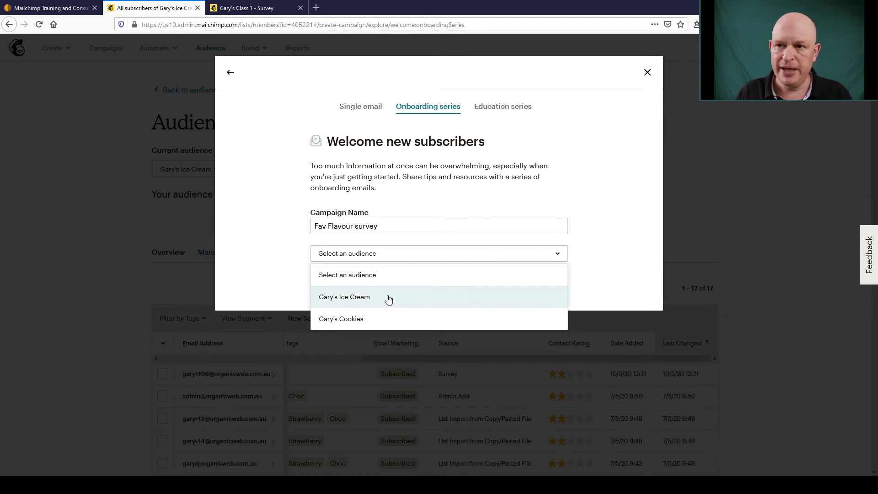
left_click(361, 297)
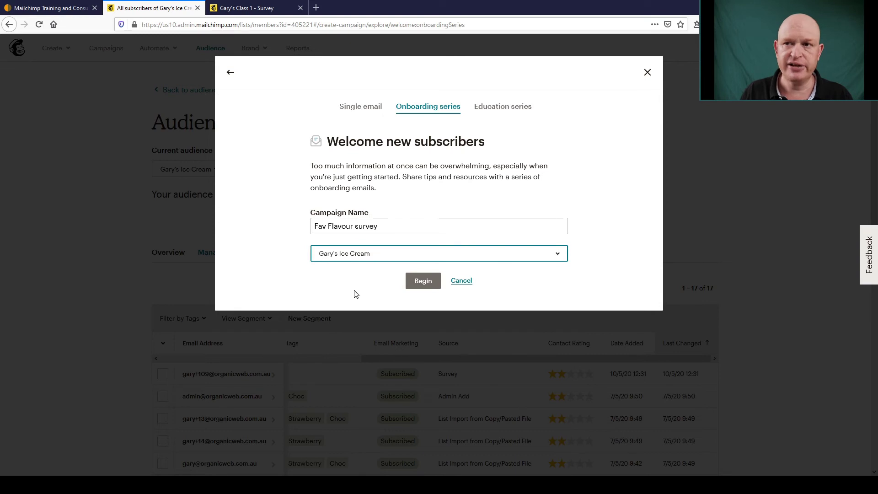
- Create the welcome series automation and open its email builder
left_click(421, 286)
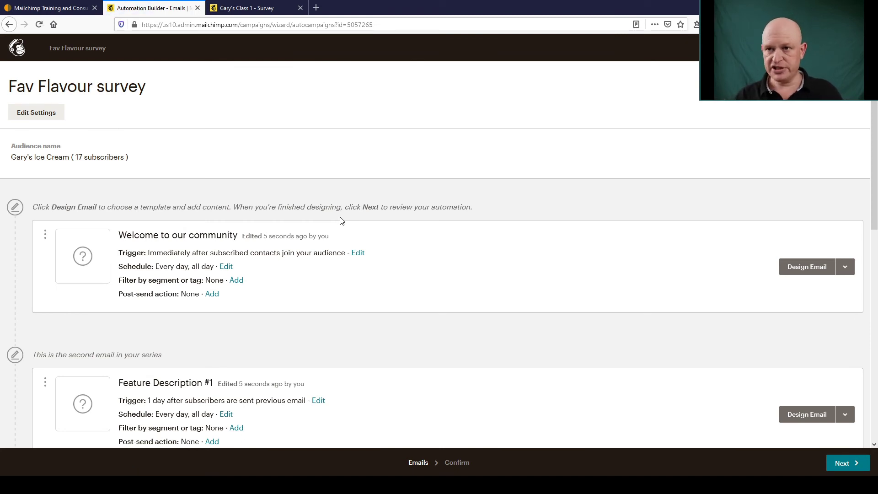
scroll(348, 247, "down", 2)
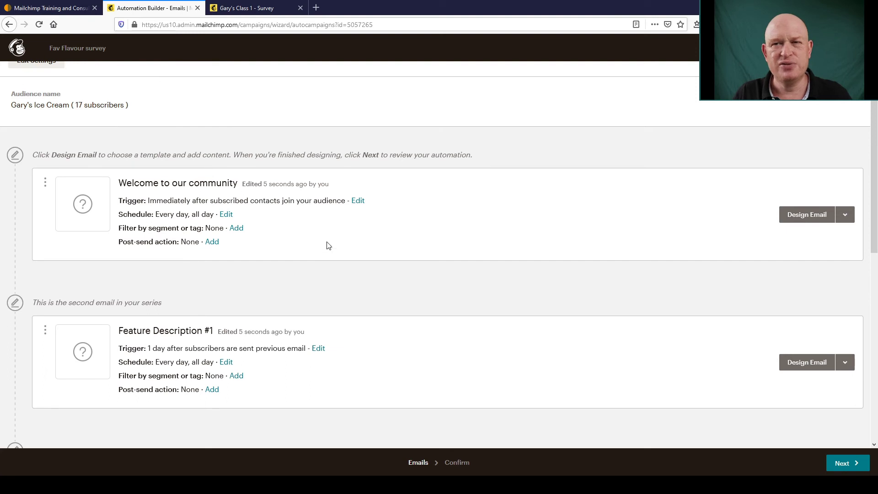
scroll(351, 244, "down", 6)
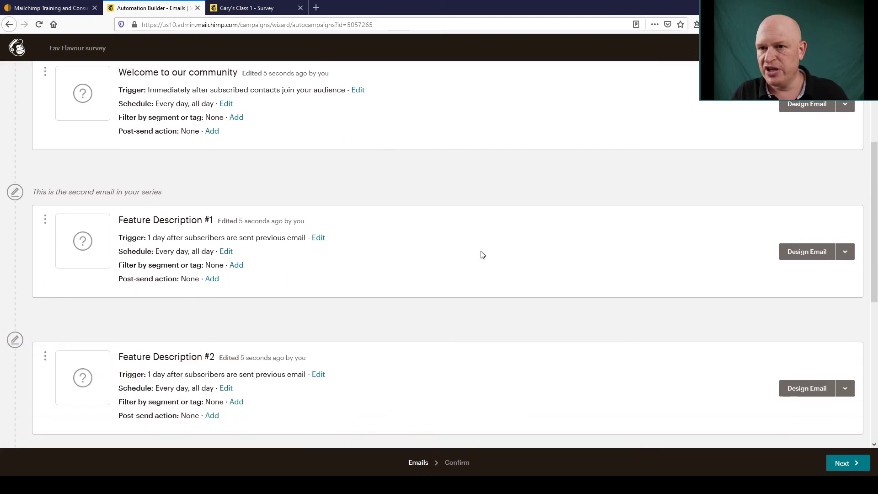
scroll(595, 304, "down", 3)
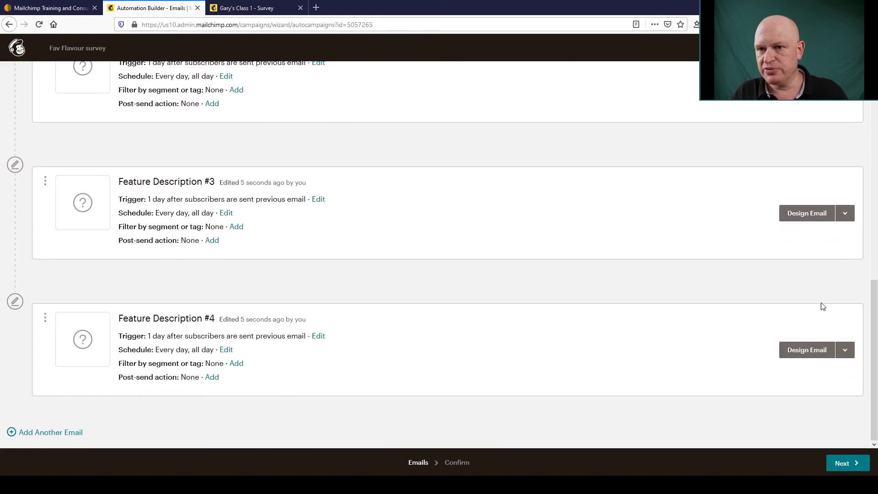
- Delete the Feature Description #4 and #3 emails, confirming each with DELETE
left_click(850, 352)
left_click(751, 373)
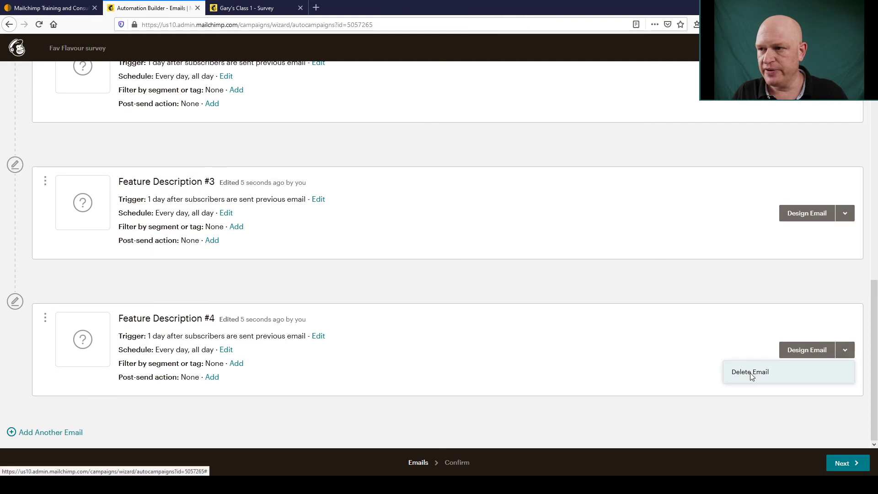
type("DELETE")
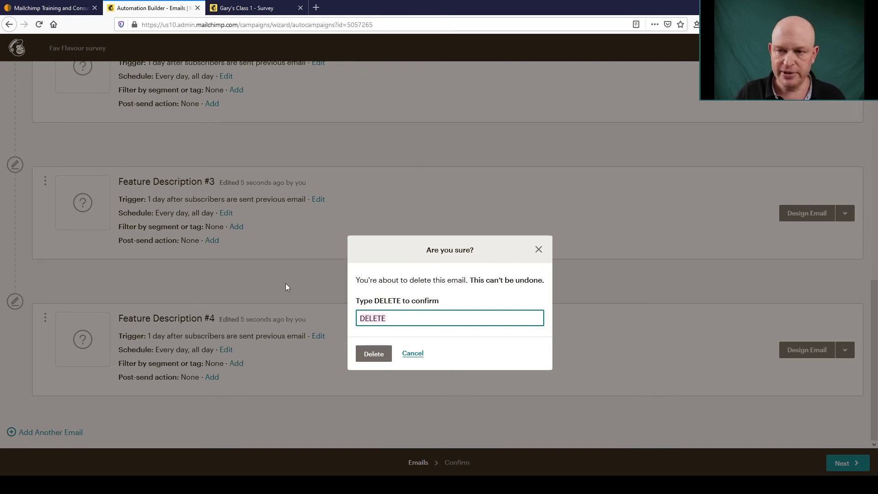
left_click(365, 356)
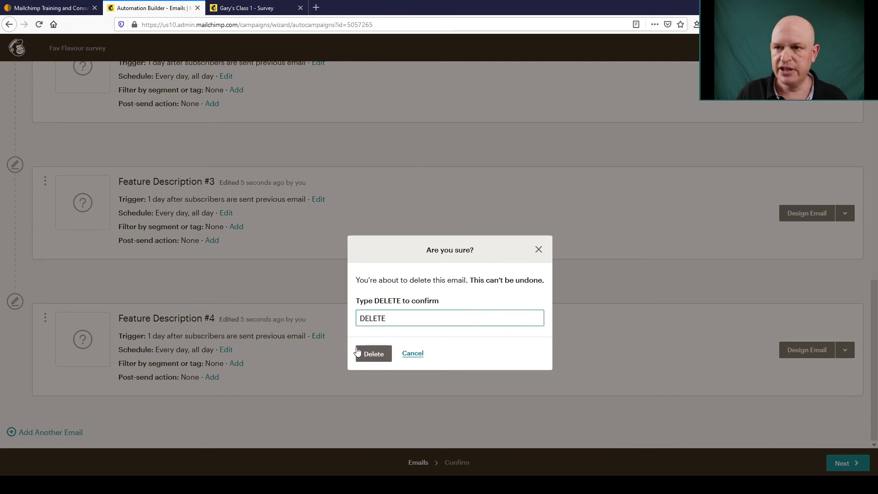
left_click(380, 355)
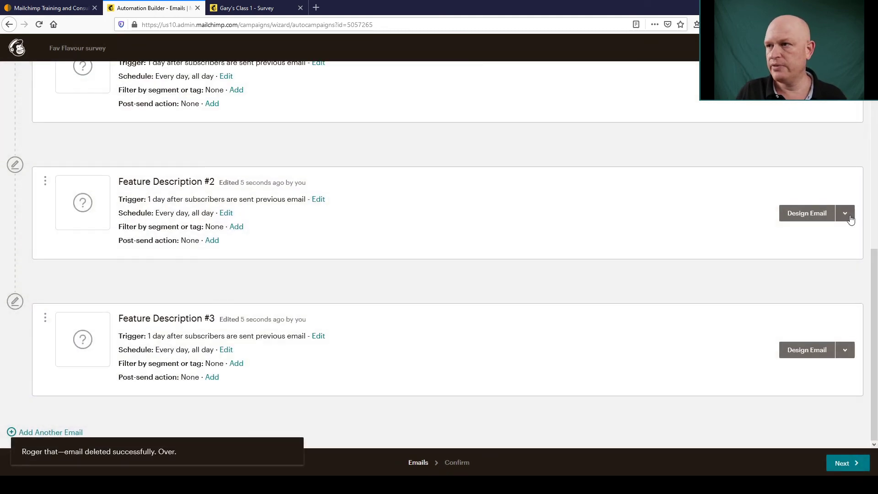
left_click(845, 351)
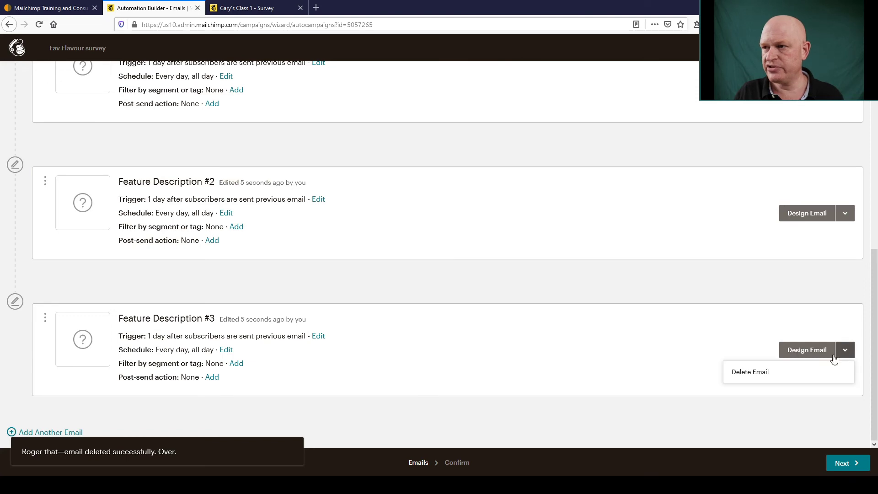
left_click(758, 372)
type("DELETE")
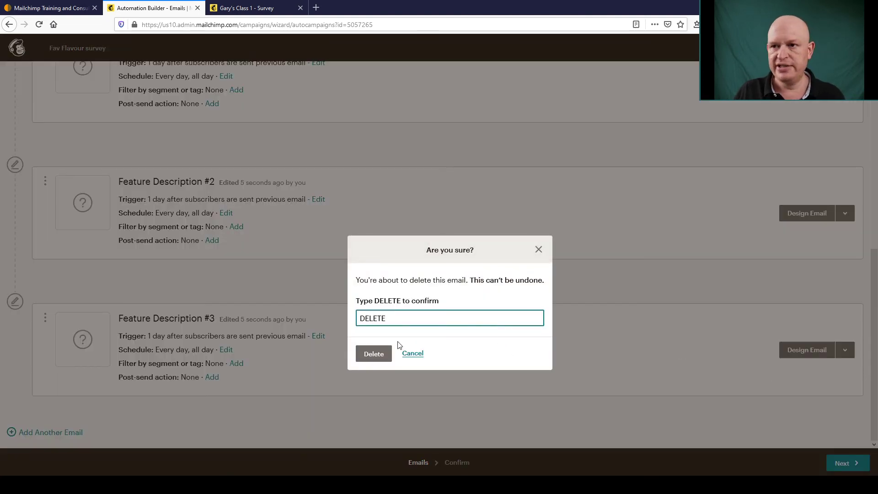
left_click(372, 355)
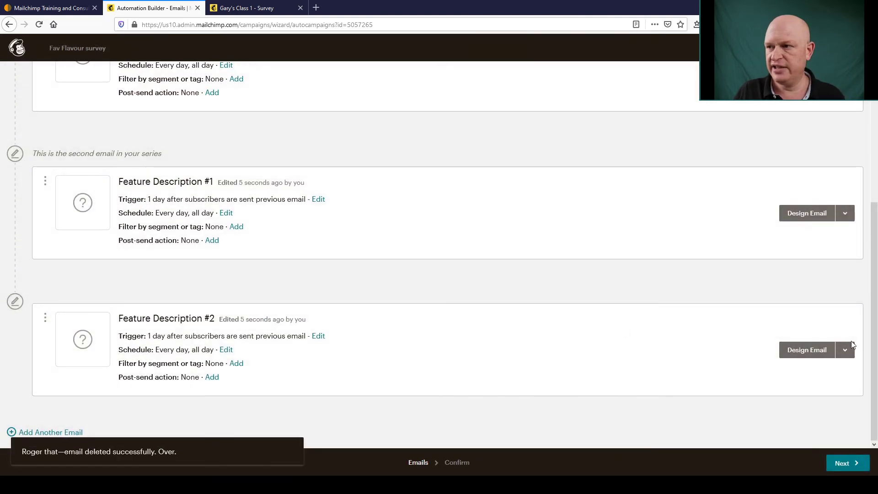
- Delete the Feature Description #2 and #1 emails, confirming each with DELETE
left_click(845, 350)
left_click(758, 372)
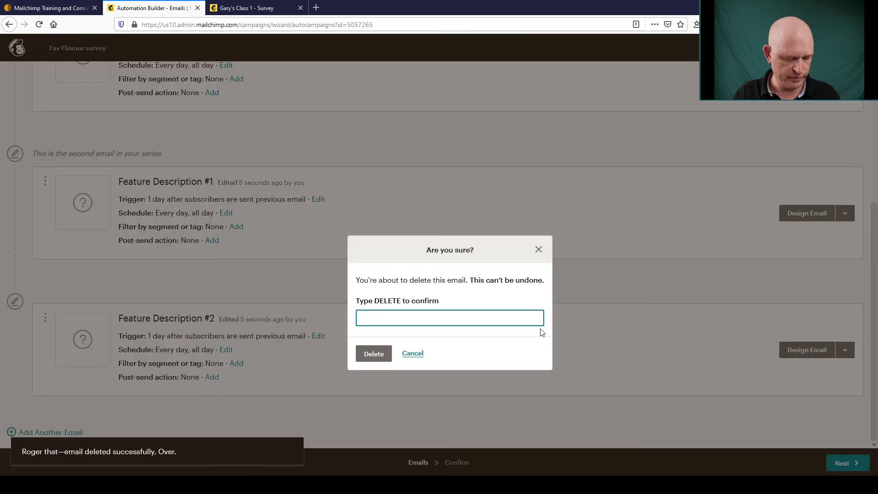
type("DELETE")
left_click(376, 354)
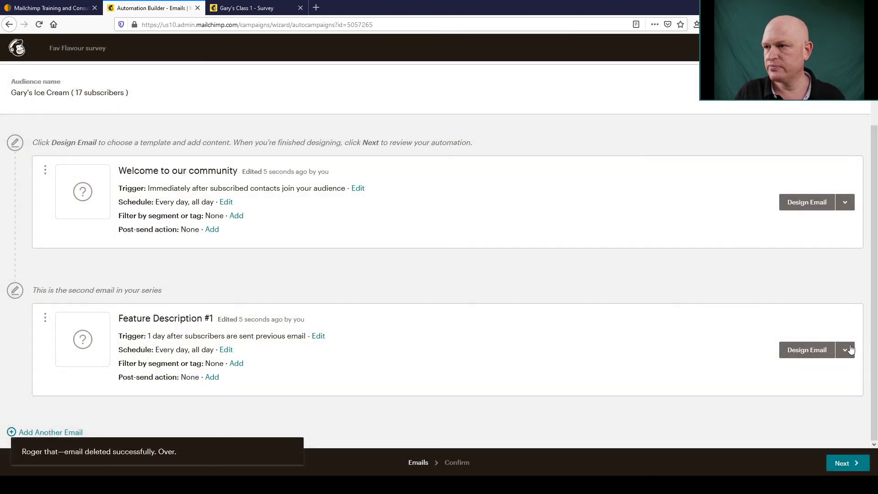
left_click(846, 350)
left_click(747, 371)
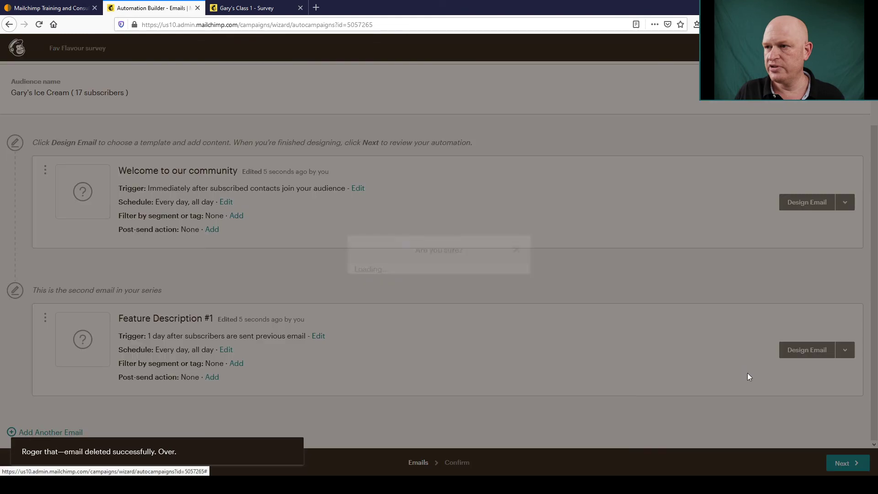
type("DELETE")
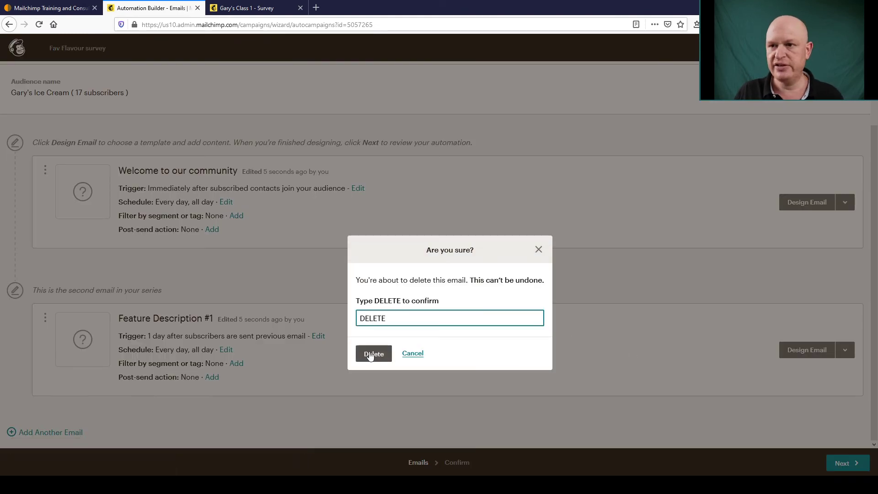
left_click(374, 353)
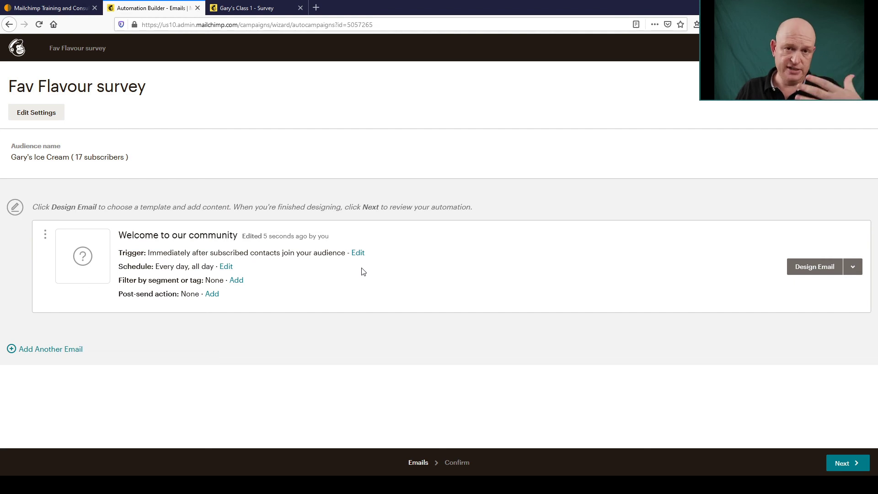
- Filter the welcome email by conditions: Signup Source was Survey, Fav Flavour
left_click(236, 282)
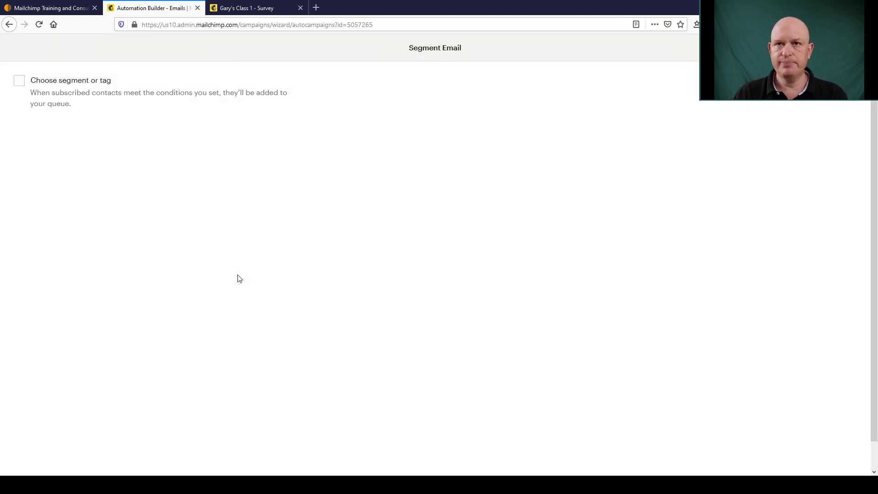
left_click(19, 81)
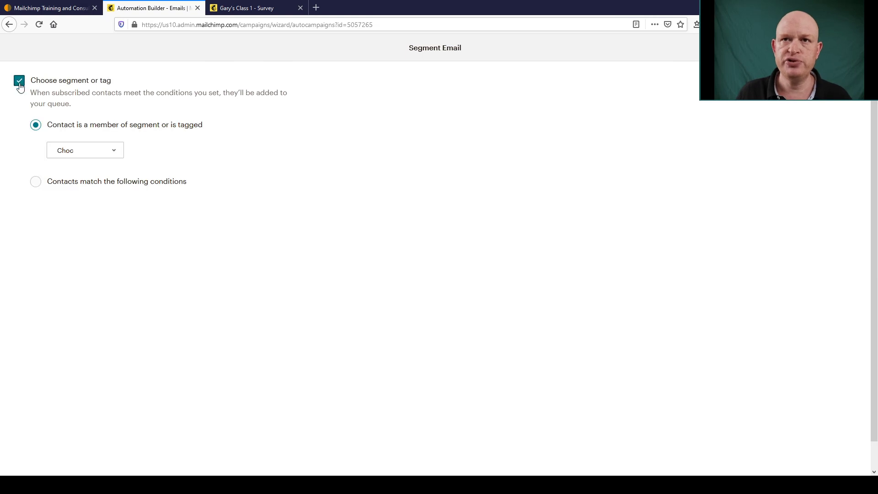
left_click(36, 183)
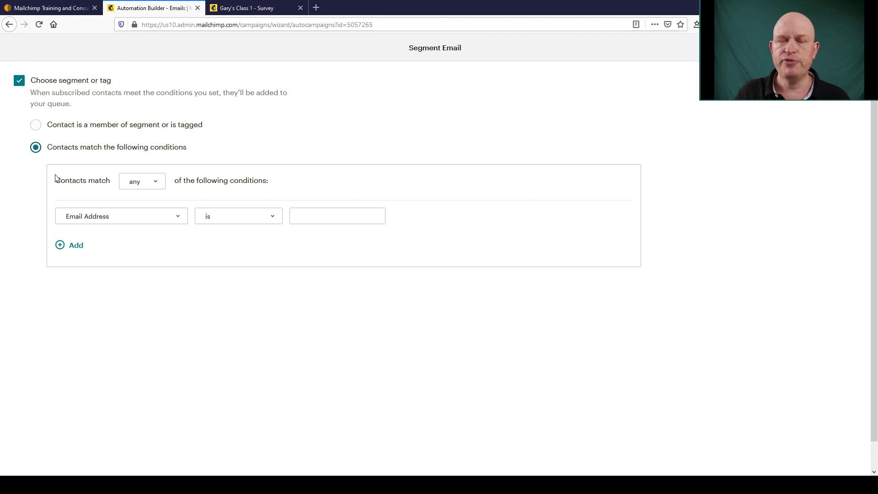
left_click(183, 220)
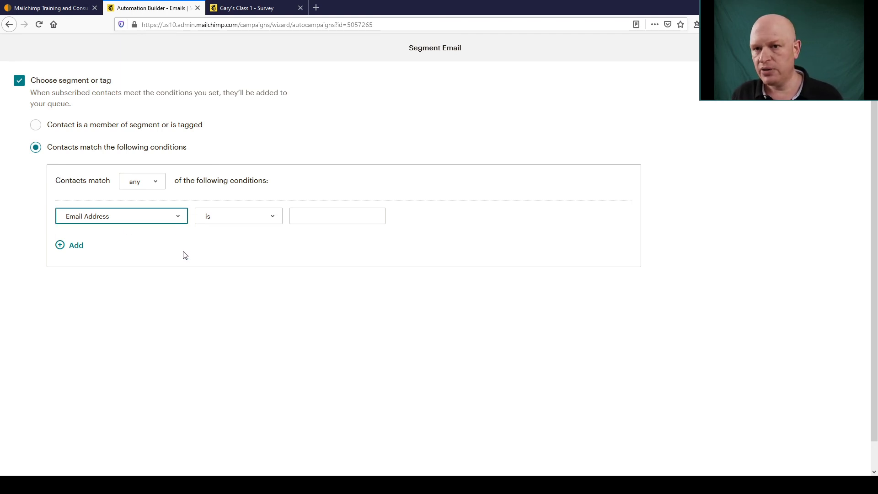
key("s")
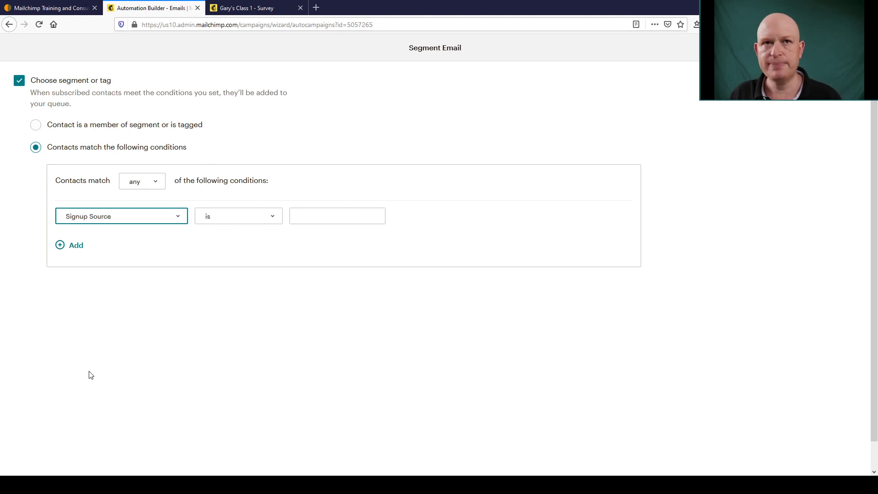
left_click(292, 221)
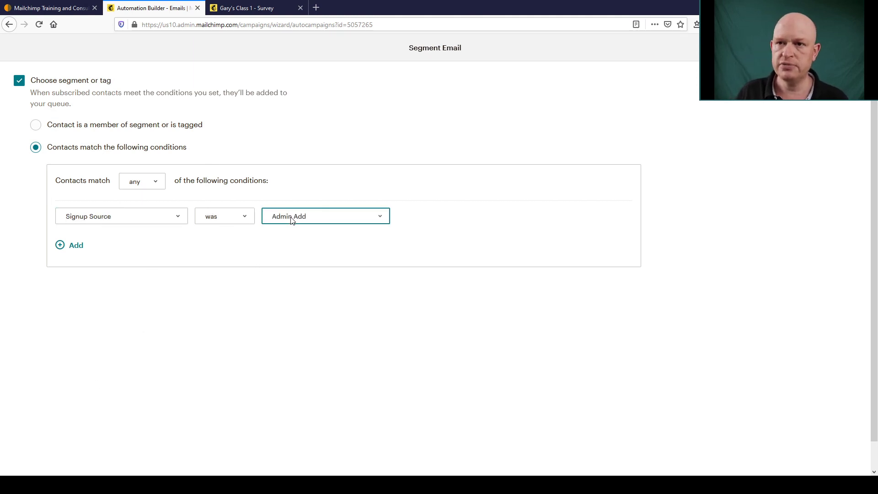
key("s")
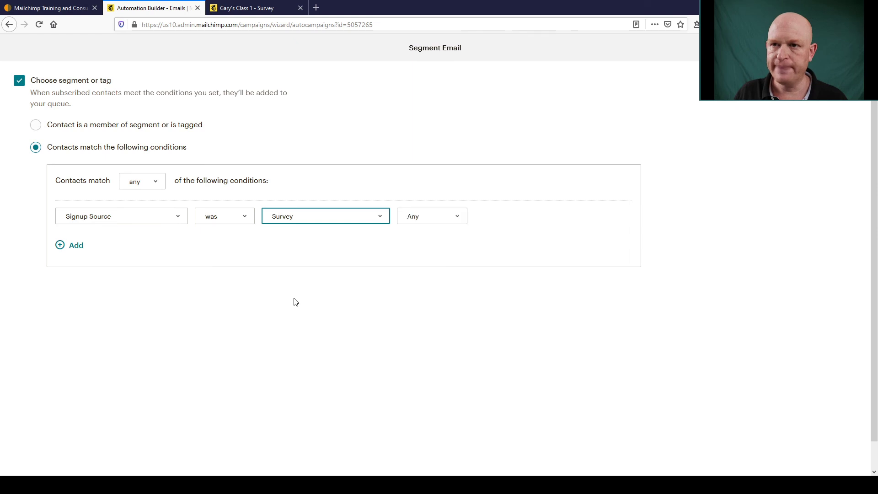
left_click(430, 218)
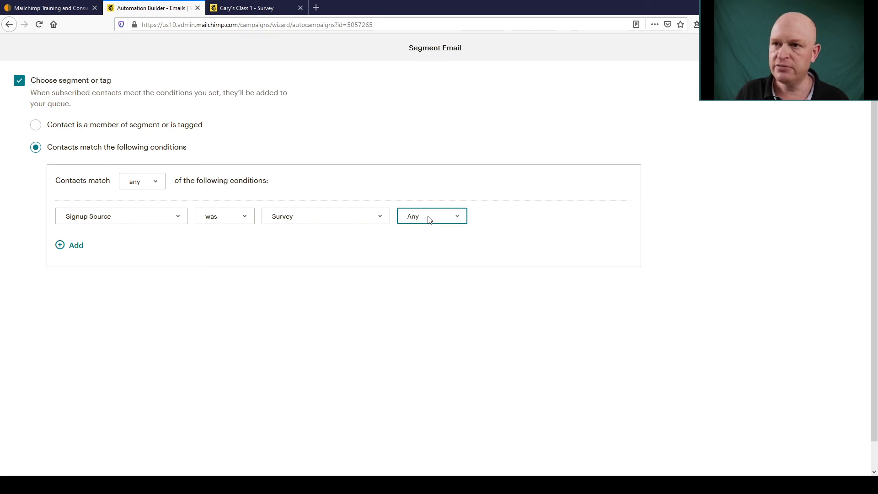
key("f")
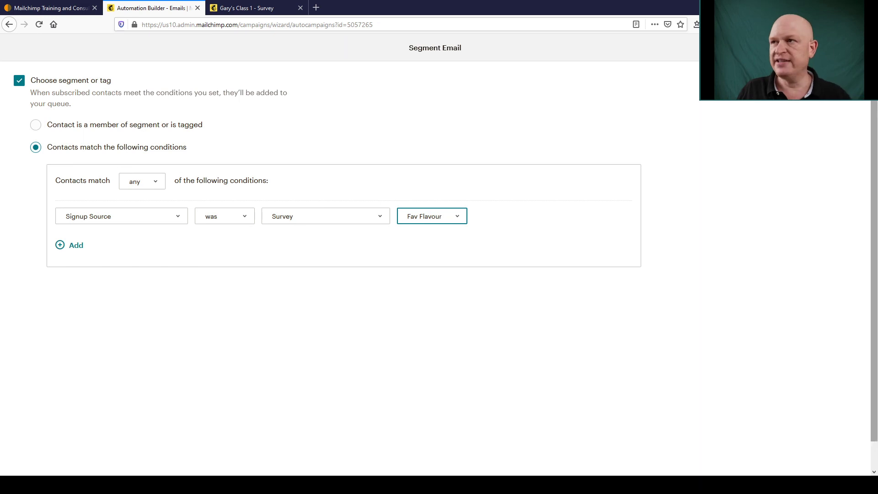
- Save the Signup Source segment conditions on the welcome email
left_click(806, 48)
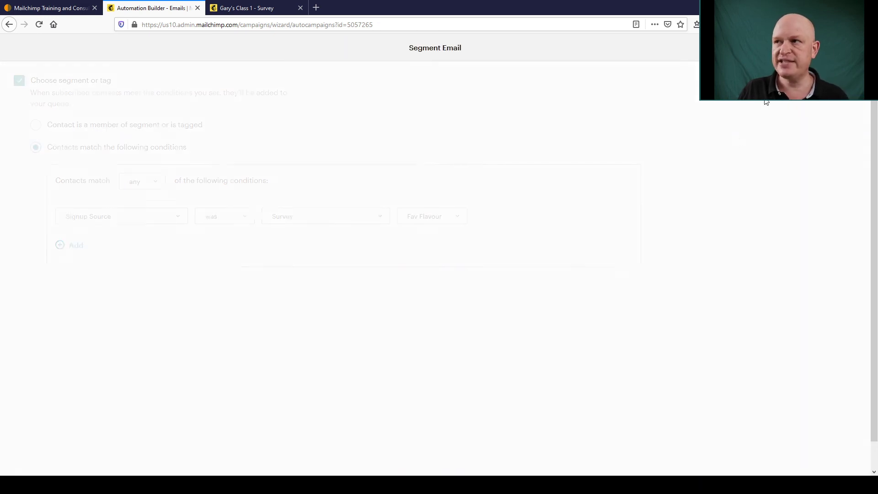